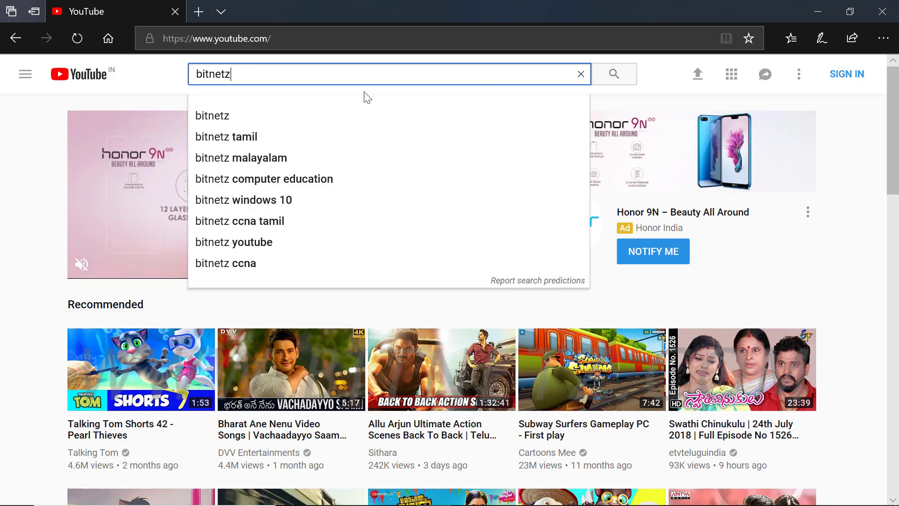
Step: Search YouTube for bitnetz
{"action": "key", "text": "Return"}
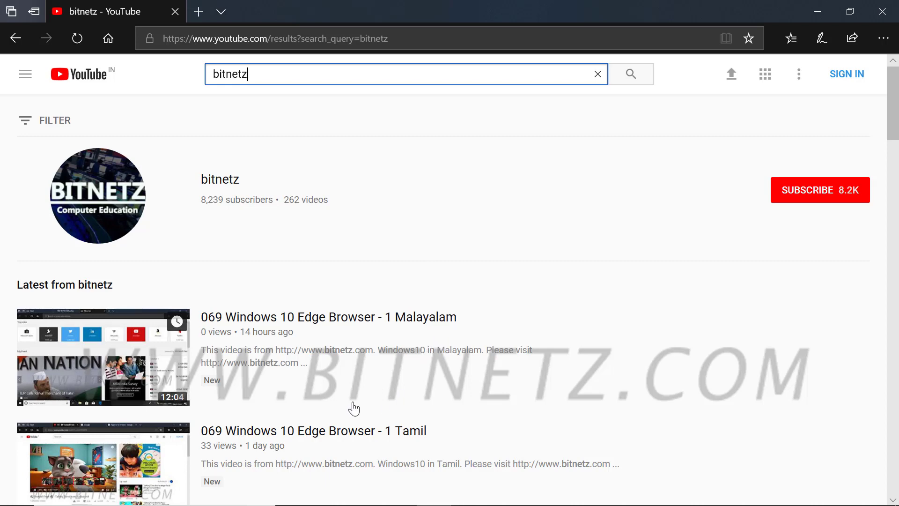
Step: Open Microsoft Store and search it for download manager apps, bringing the app results into view
{"action": "mouse_move", "coordinate": [350, 502]}
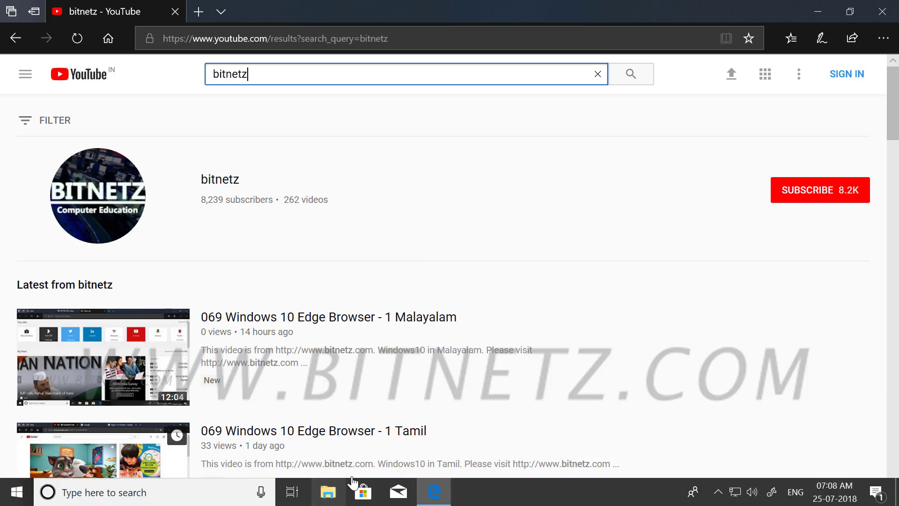
{"action": "left_click", "coordinate": [369, 498]}
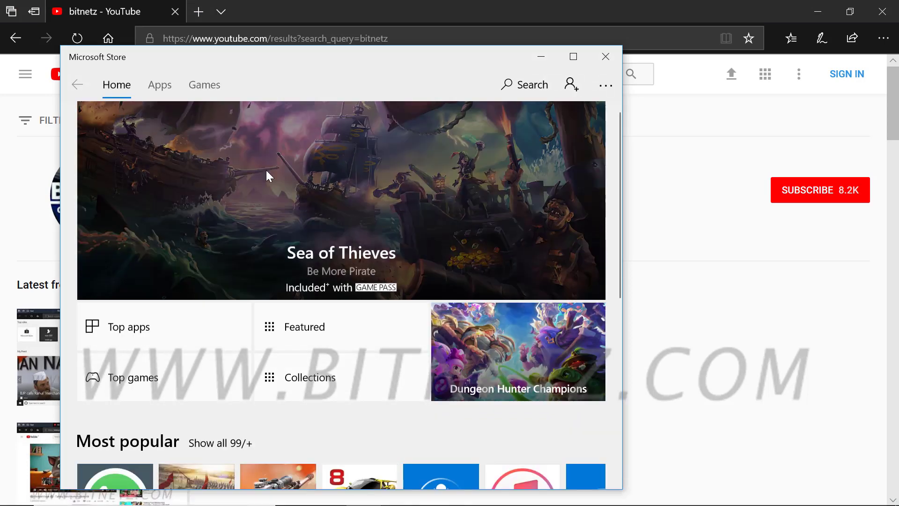
{"action": "left_click", "coordinate": [521, 91]}
{"action": "type", "text": "downloa"}
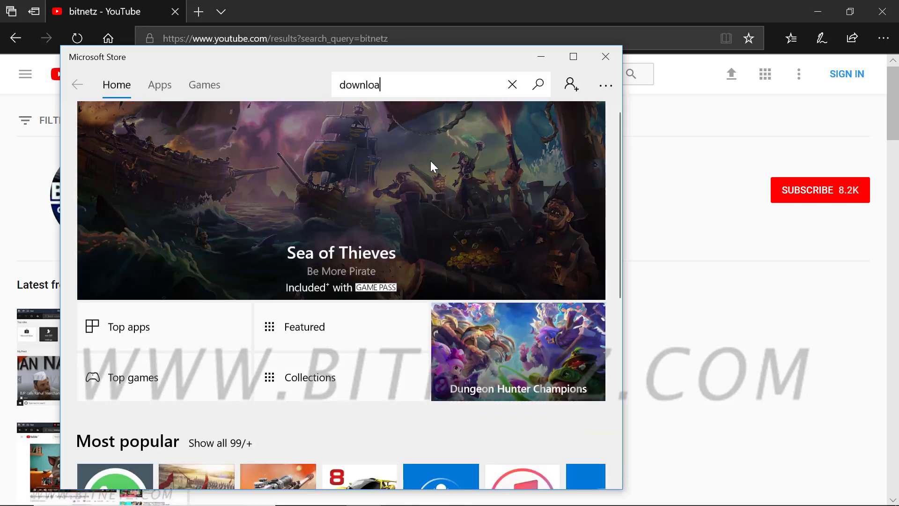
{"action": "type", "text": "d manag"}
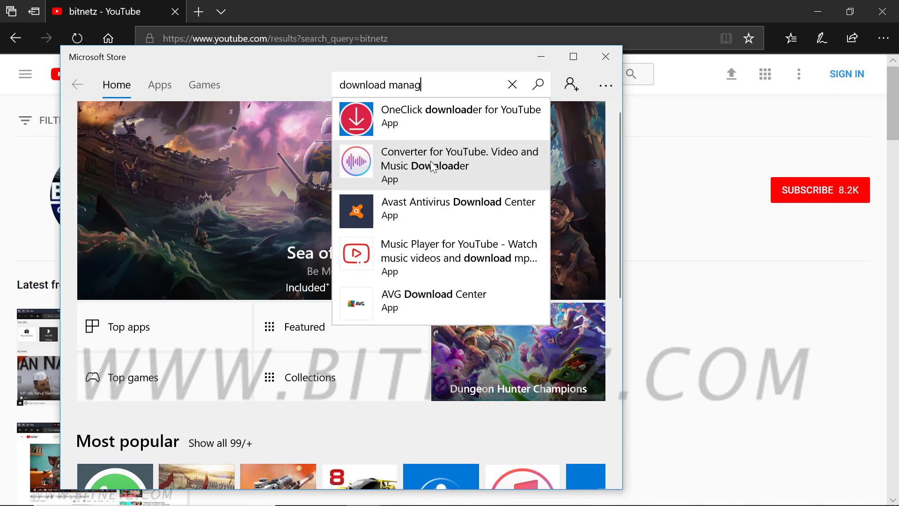
{"action": "type", "text": "e"}
{"action": "key", "text": "Return"}
{"action": "scroll", "coordinate": [443, 164], "scroll_direction": "down", "scroll_amount": 5}
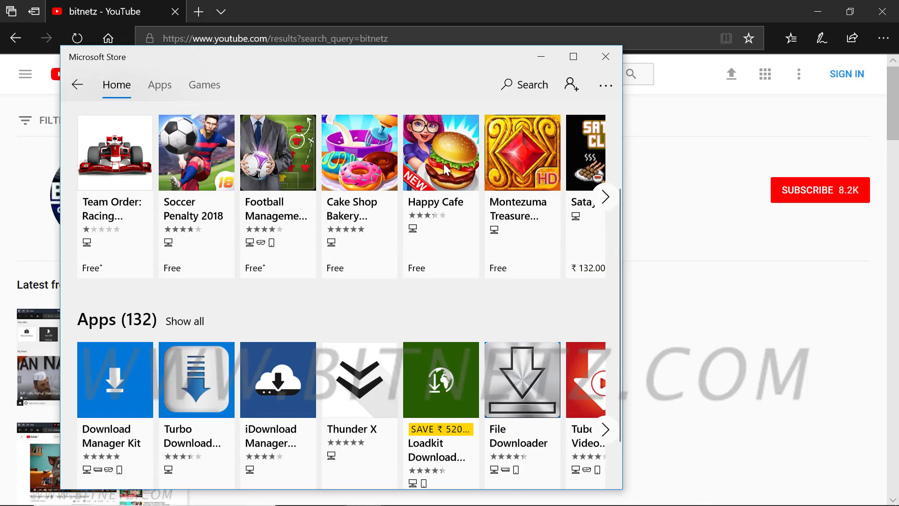
Step: Install the free iDownload Manager (iDM) app without signing in to Microsoft, and launch it
{"action": "left_click", "coordinate": [278, 409]}
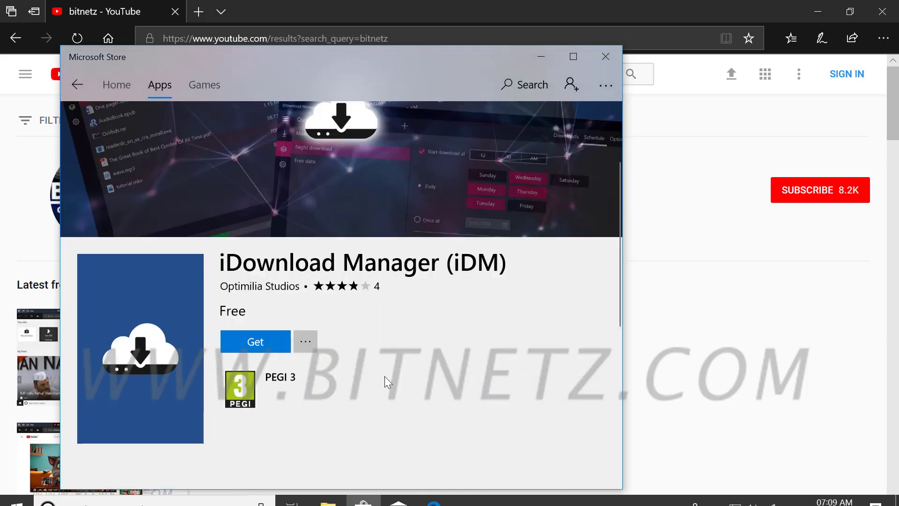
{"action": "left_click", "coordinate": [255, 346]}
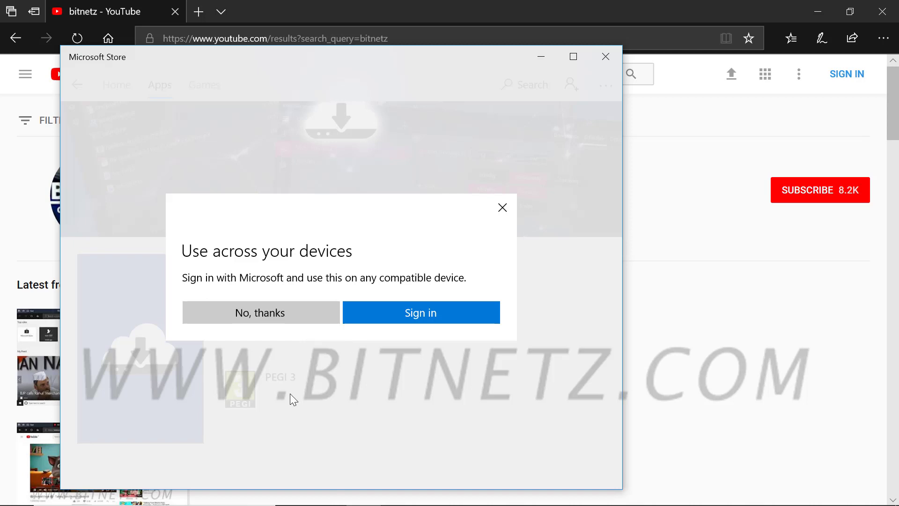
{"action": "left_click", "coordinate": [273, 313]}
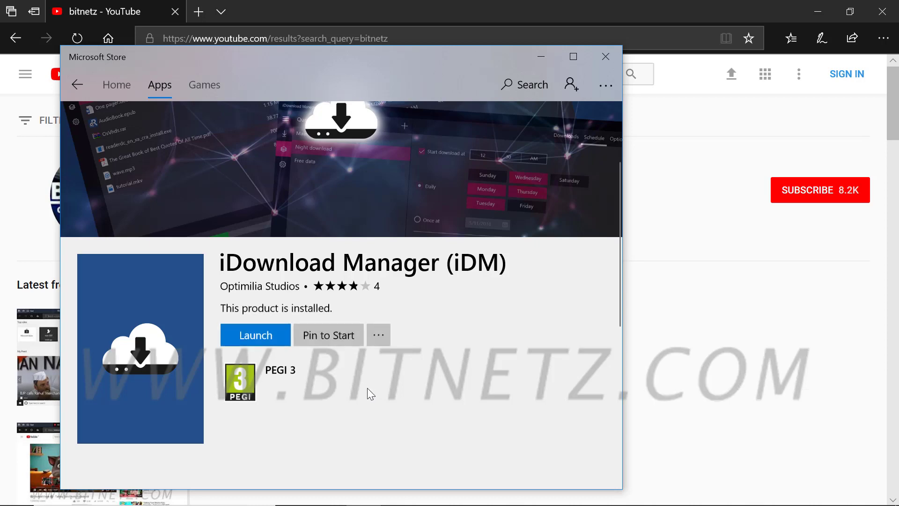
{"action": "left_click", "coordinate": [262, 336]}
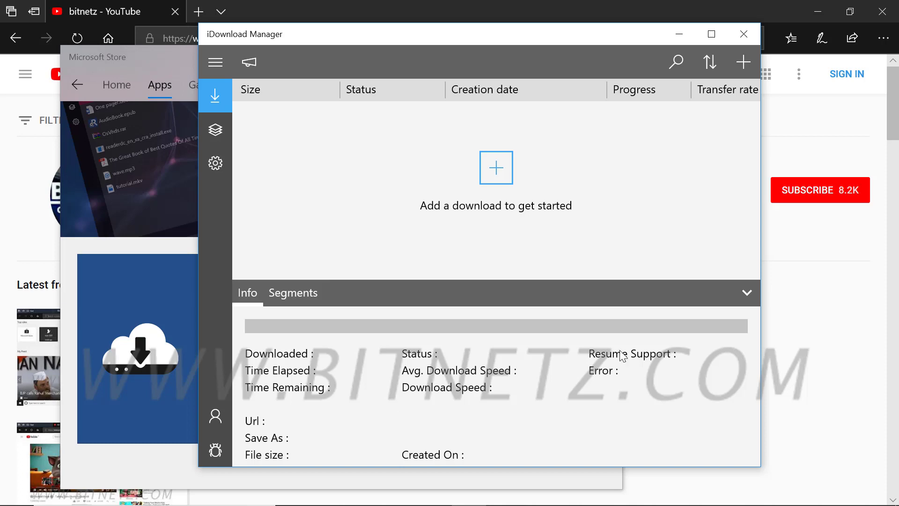
Step: Switch back to the browser and open the "bitnetz Windows 10 Tamil videos" playlist from the search results
{"action": "left_click", "coordinate": [849, 367]}
{"action": "scroll", "coordinate": [242, 163], "scroll_direction": "down", "scroll_amount": 5}
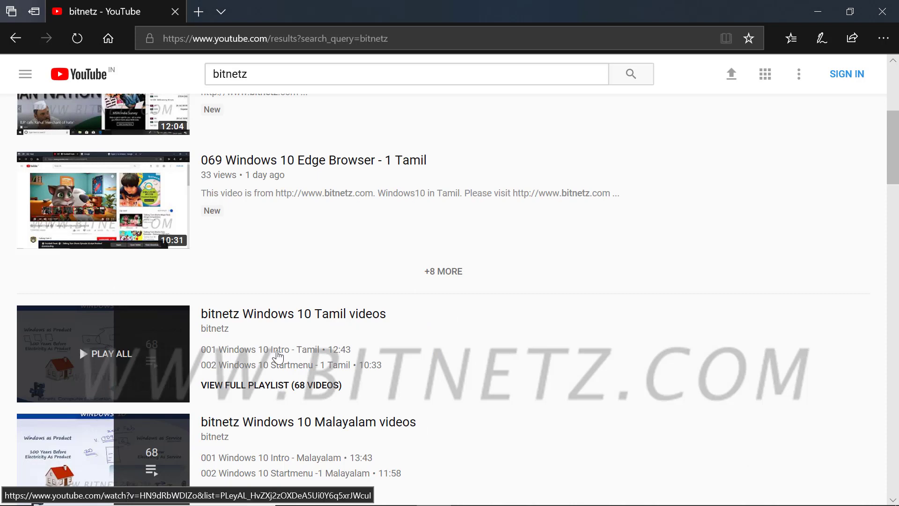
{"action": "left_click", "coordinate": [379, 323]}
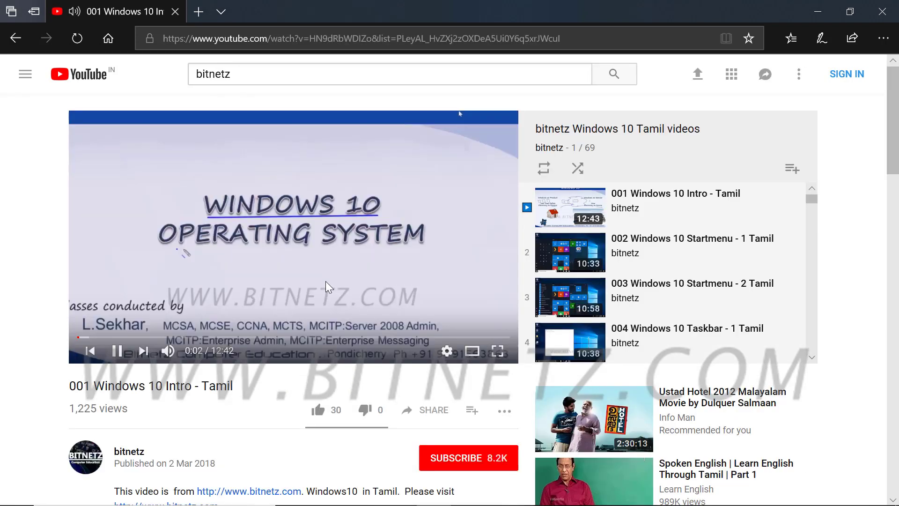
Step: Copy the full web address of the playing 001 Windows 10 Intro - Tamil video
{"action": "left_click", "coordinate": [551, 39]}
{"action": "left_click_drag", "start_coordinate": [551, 38], "coordinate": [159, 40]}
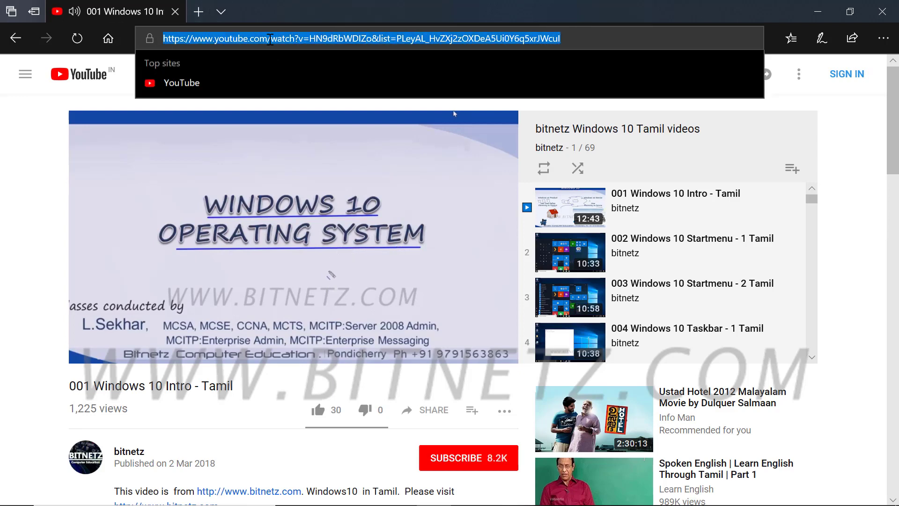
{"action": "right_click", "coordinate": [271, 39]}
{"action": "left_click", "coordinate": [249, 77]}
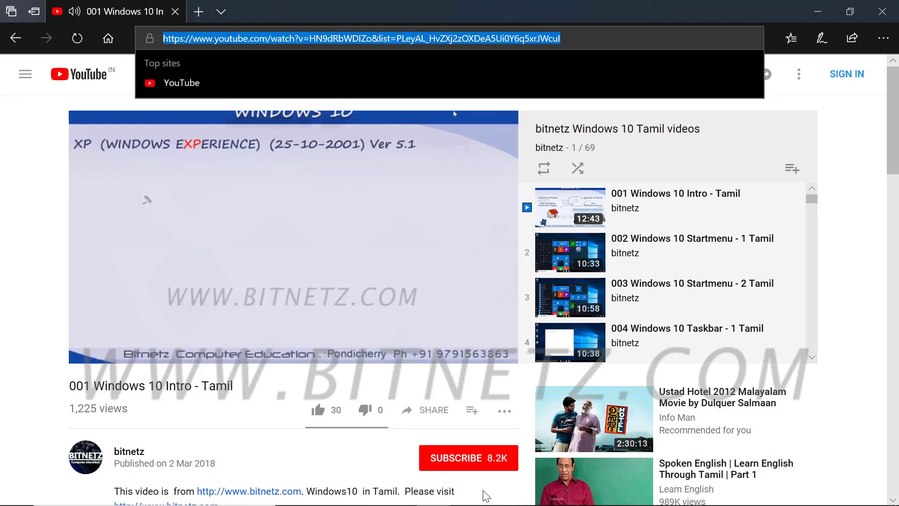
Step: Switch to iDownload Manager, maximize its window, and add a new download using the copied YouTube address
{"action": "mouse_move", "coordinate": [479, 502]}
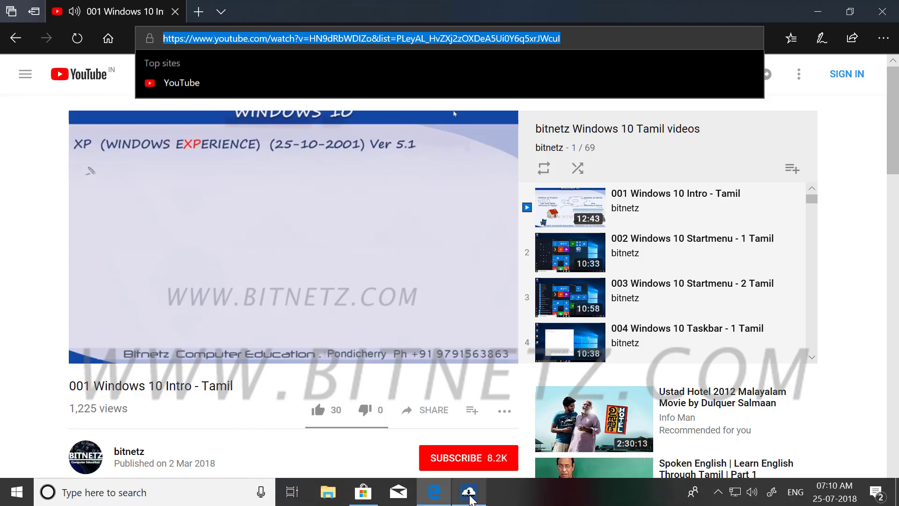
{"action": "left_click", "coordinate": [470, 496]}
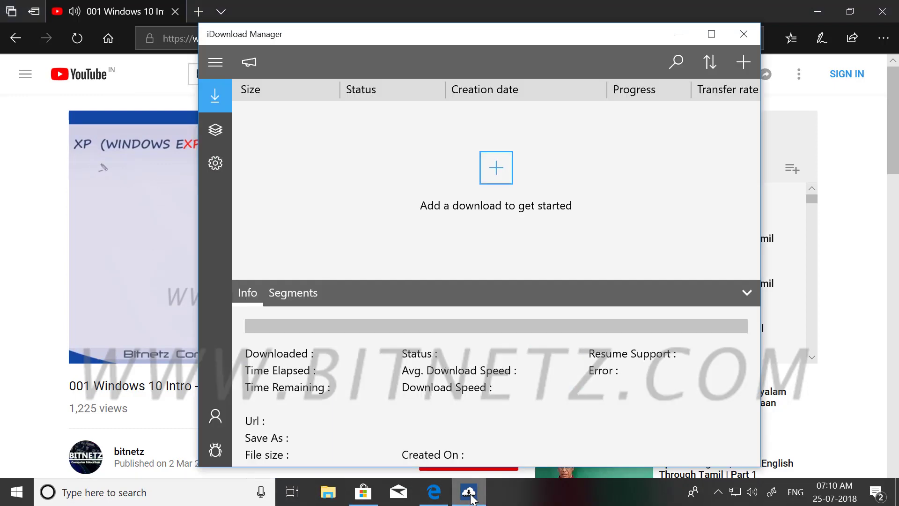
{"action": "left_click", "coordinate": [712, 35]}
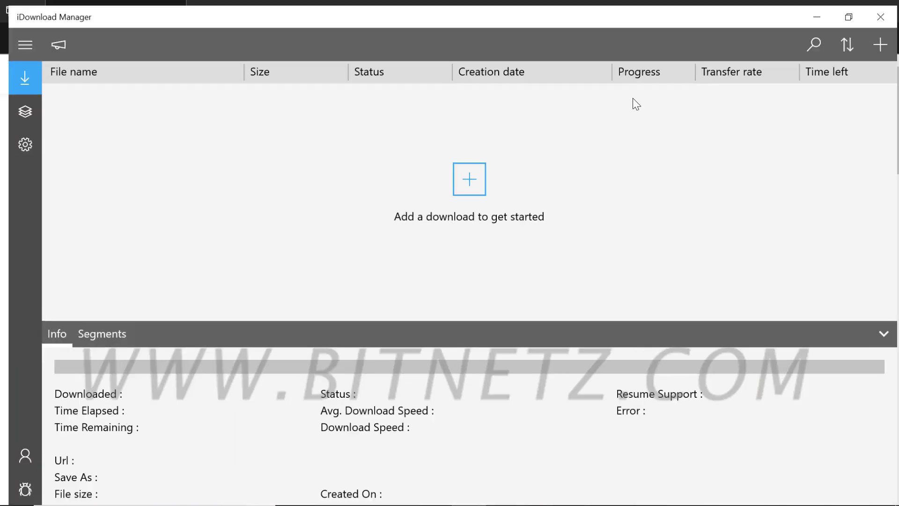
{"action": "left_click", "coordinate": [883, 38]}
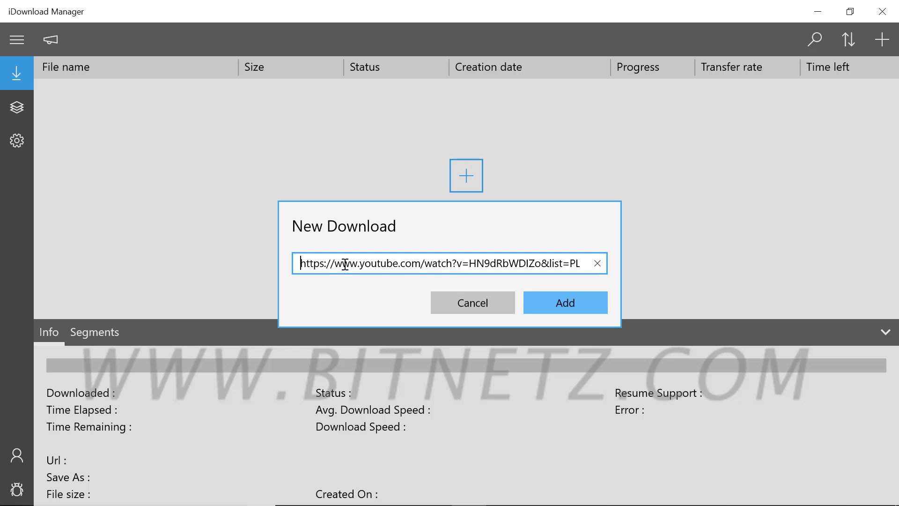
{"action": "left_click", "coordinate": [567, 303]}
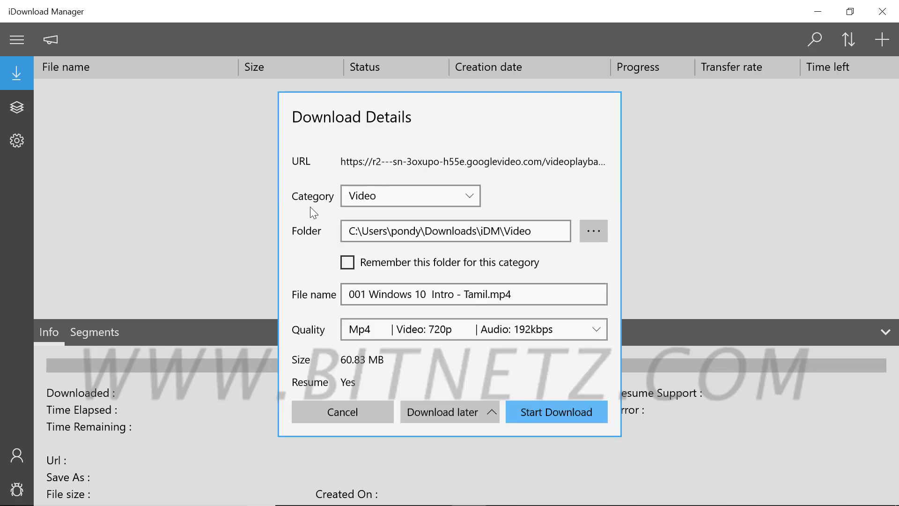
Step: Choose the Mp4 quality with 720p video and 192kbps audio, and start the download
{"action": "left_click", "coordinate": [518, 231]}
{"action": "left_click_drag", "start_coordinate": [542, 230], "coordinate": [337, 230]}
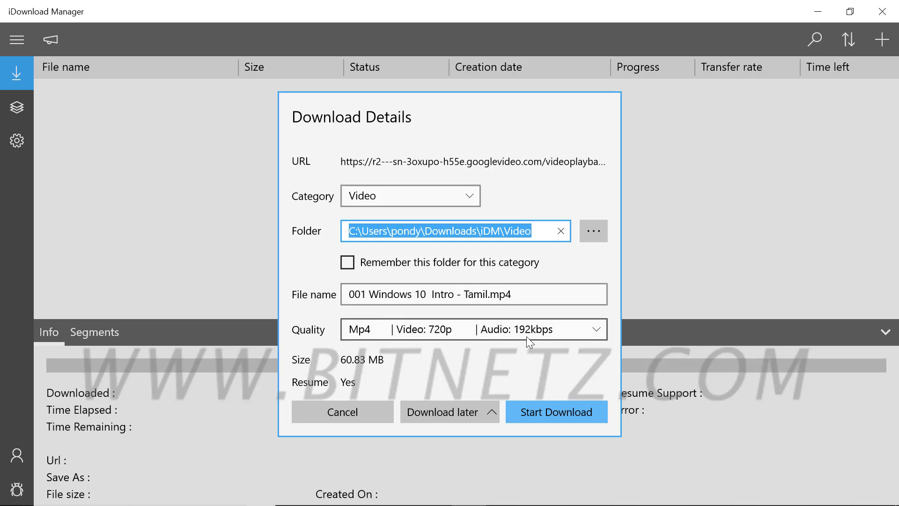
{"action": "left_click", "coordinate": [599, 329]}
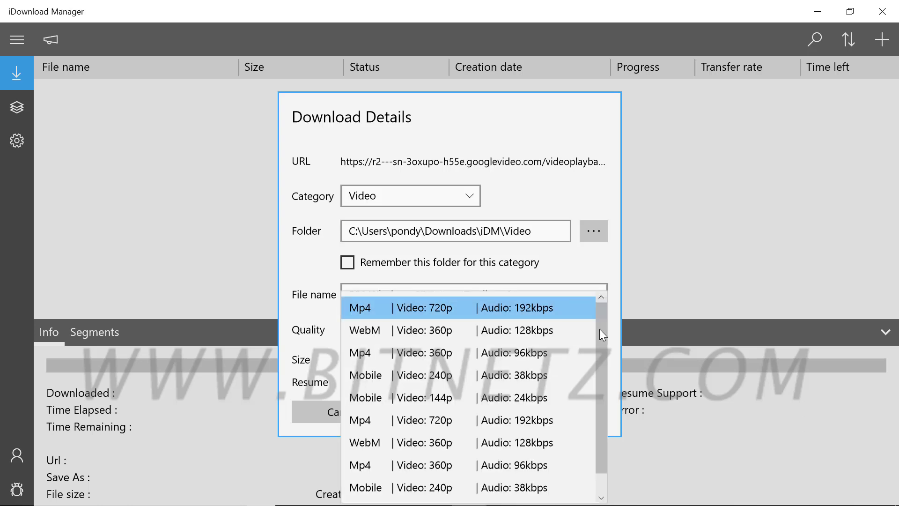
{"action": "scroll", "coordinate": [604, 357], "scroll_direction": "down", "scroll_amount": 1}
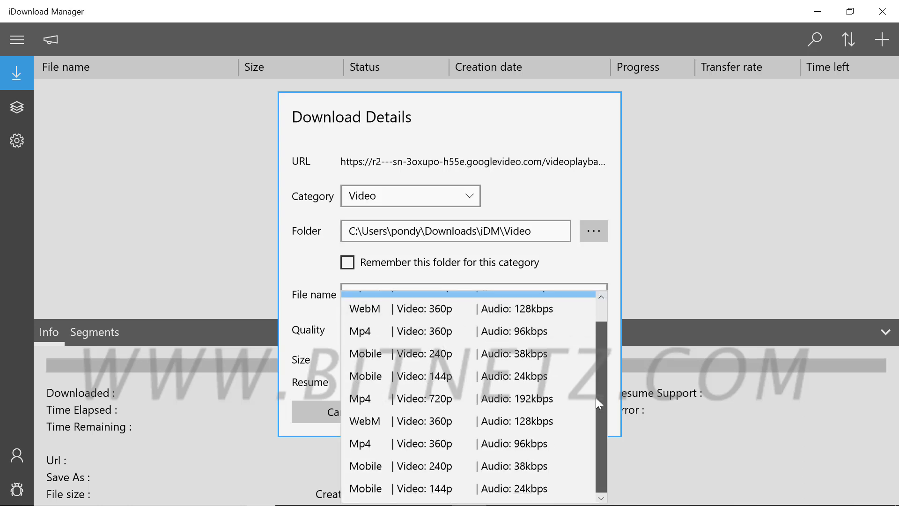
{"action": "left_click", "coordinate": [586, 266]}
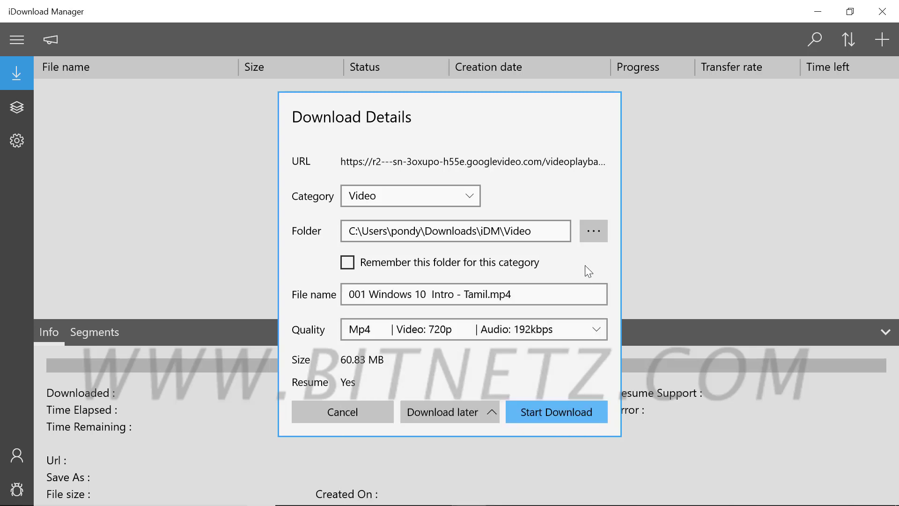
{"action": "left_click", "coordinate": [603, 330]}
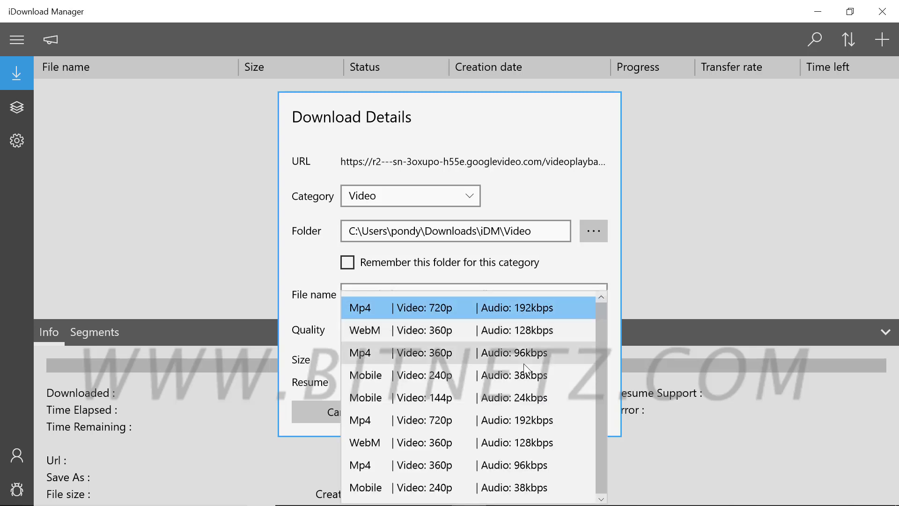
{"action": "left_click", "coordinate": [457, 310]}
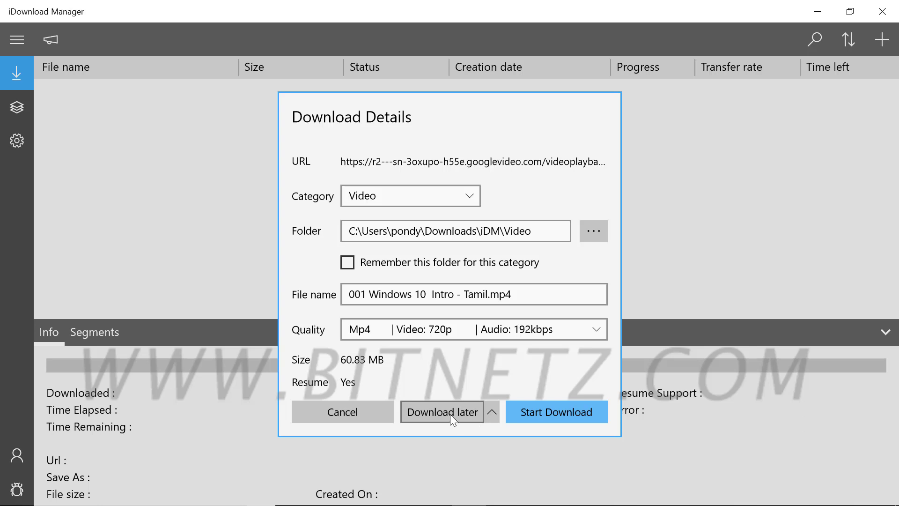
{"action": "left_click", "coordinate": [491, 414]}
{"action": "left_click", "coordinate": [554, 416]}
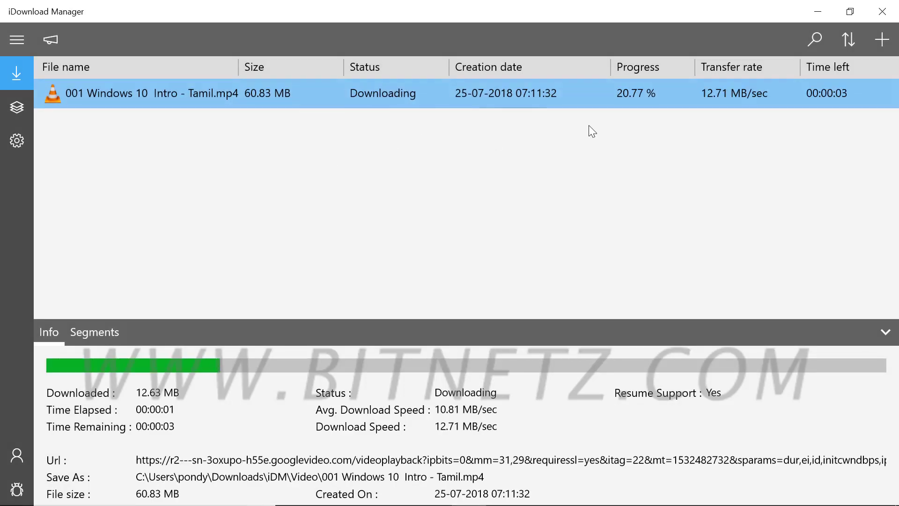
Step: Open the folder containing the downloaded video, play the file to check it, and close the player and folder
{"action": "right_click", "coordinate": [482, 93]}
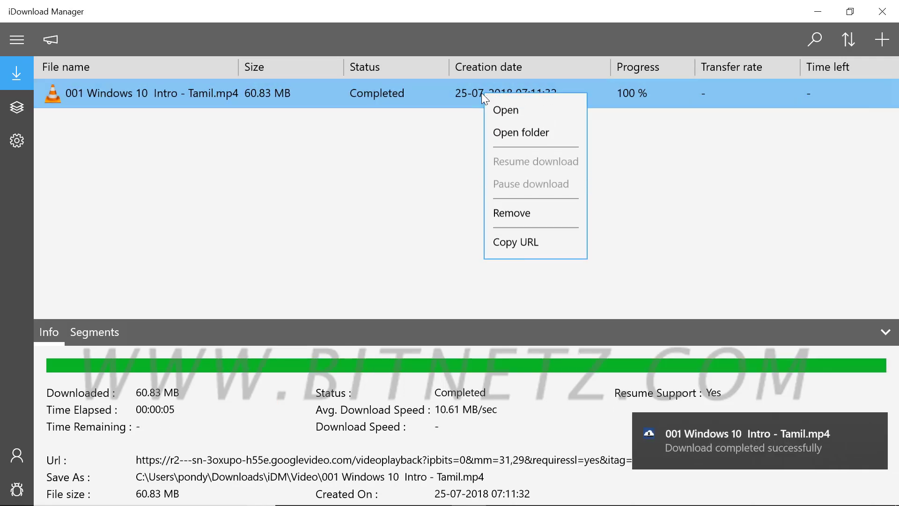
{"action": "left_click", "coordinate": [514, 132]}
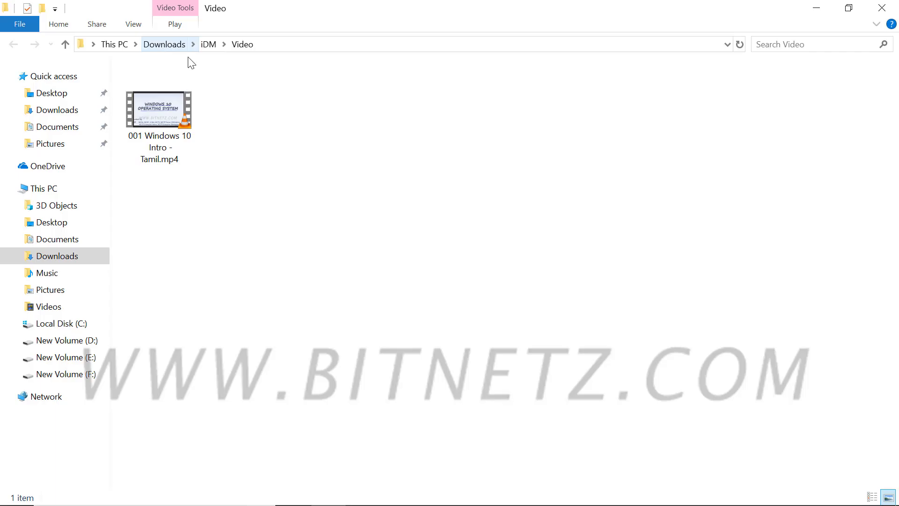
{"action": "left_click", "coordinate": [173, 112]}
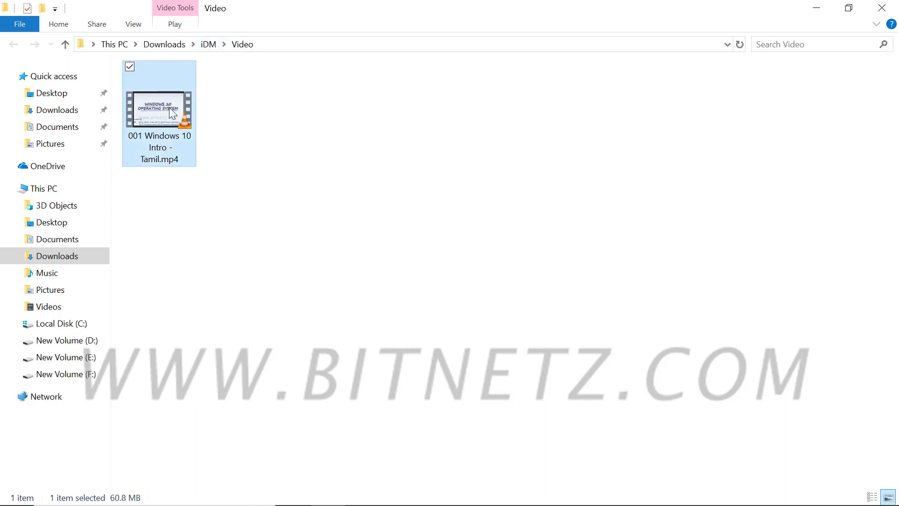
{"action": "double_click", "coordinate": [170, 108]}
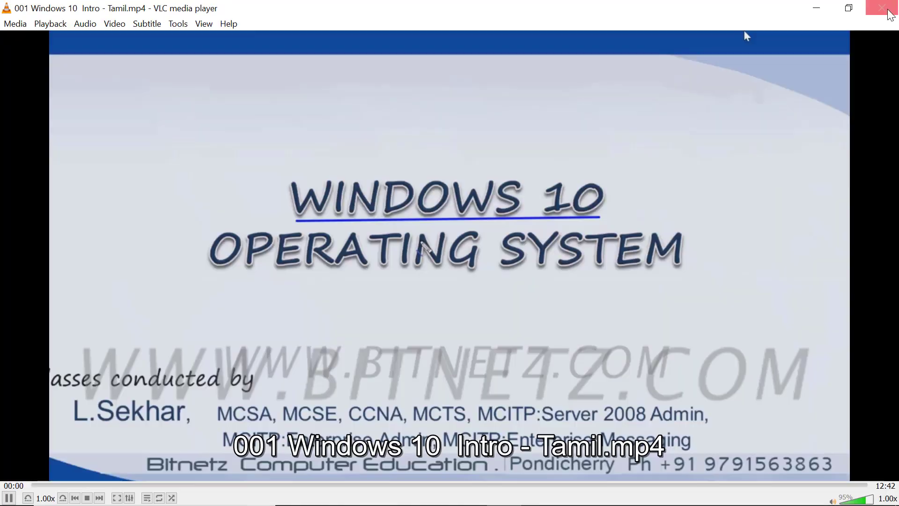
{"action": "left_click", "coordinate": [883, 8]}
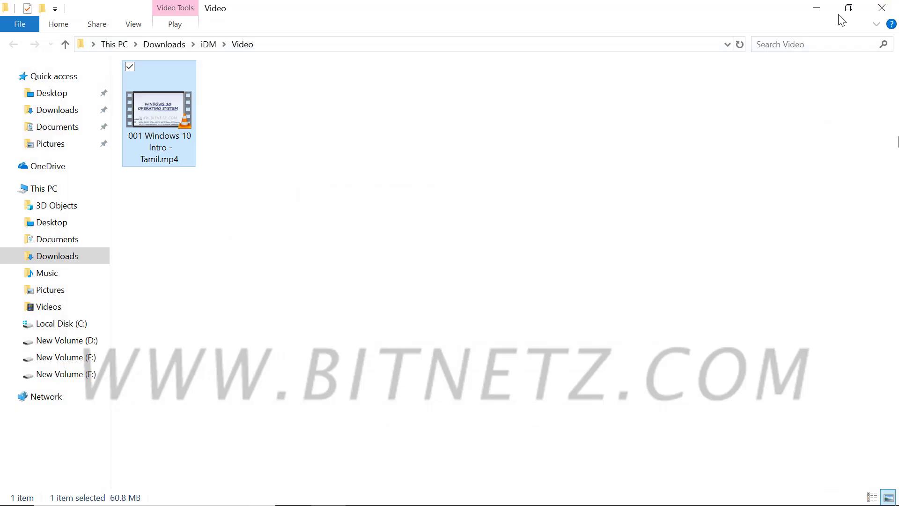
{"action": "left_click", "coordinate": [882, 8]}
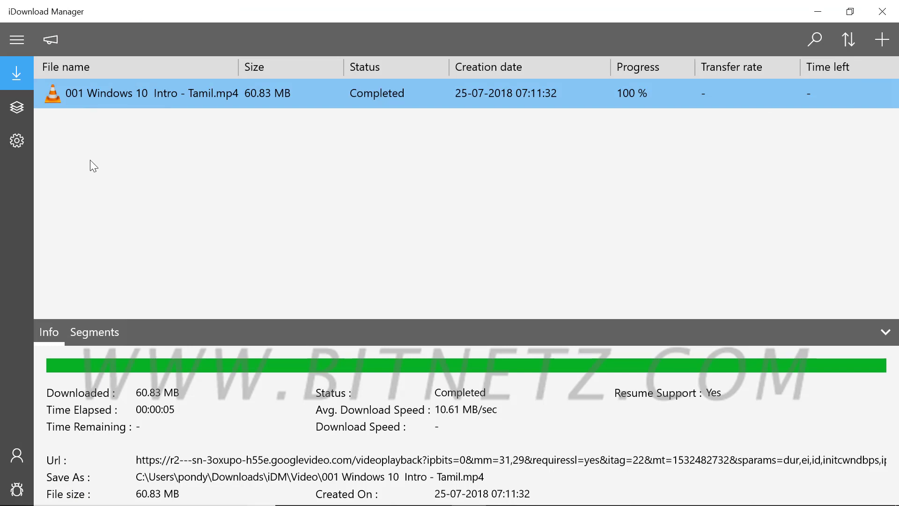
Step: Open the general settings of iDownload Manager
{"action": "left_click", "coordinate": [18, 142]}
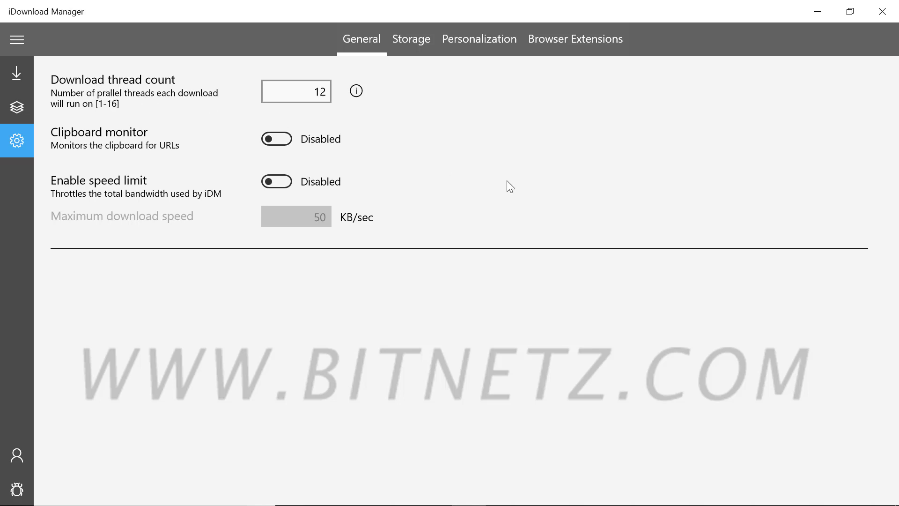
{"action": "left_click", "coordinate": [459, 197]}
{"action": "mouse_move", "coordinate": [499, 83]}
{"action": "left_mouse_down"}
{"action": "mouse_move", "coordinate": [498, 94]}
{"action": "mouse_move", "coordinate": [518, 89]}
{"action": "left_mouse_up"}
{"action": "left_click_drag", "start_coordinate": [524, 85], "coordinate": [568, 87]}
{"action": "left_click_drag", "start_coordinate": [573, 79], "coordinate": [585, 87]}
{"action": "left_click_drag", "start_coordinate": [471, 108], "coordinate": [782, 106]}
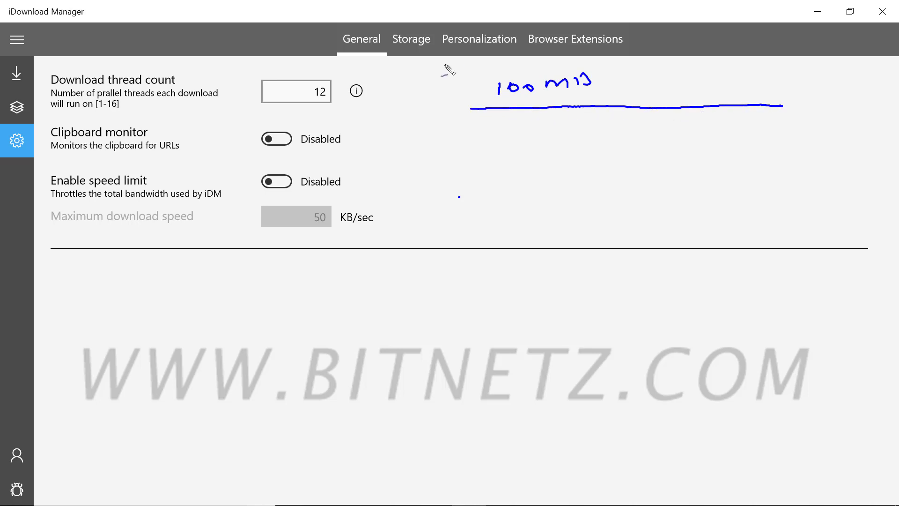
{"action": "left_click_drag", "start_coordinate": [43, 15], "coordinate": [102, 13]}
{"action": "left_click_drag", "start_coordinate": [43, 21], "coordinate": [106, 13]}
{"action": "left_click_drag", "start_coordinate": [107, 87], "coordinate": [148, 86]}
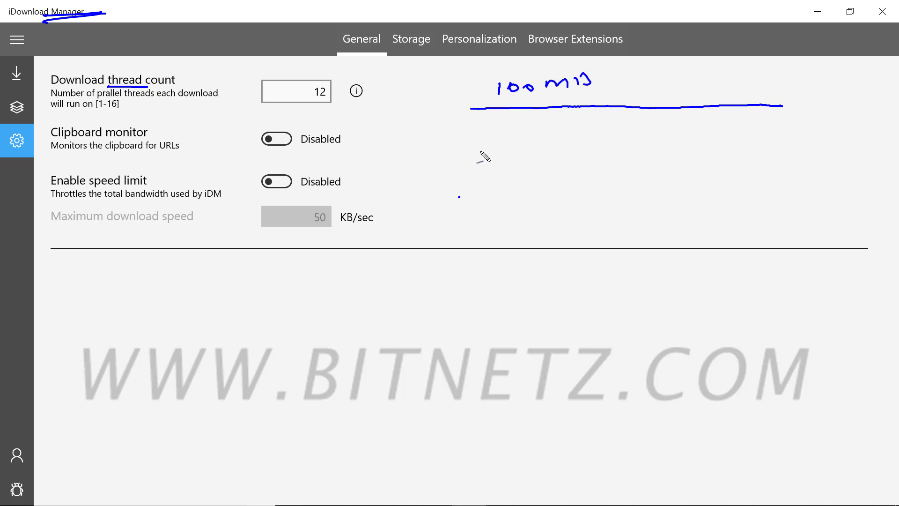
{"action": "left_click_drag", "start_coordinate": [86, 28], "coordinate": [170, 82]}
{"action": "mouse_move", "coordinate": [268, 136]}
{"action": "left_mouse_down"}
{"action": "mouse_move", "coordinate": [426, 181]}
{"action": "mouse_move", "coordinate": [459, 176]}
{"action": "mouse_move", "coordinate": [435, 182]}
{"action": "left_mouse_up"}
{"action": "left_click_drag", "start_coordinate": [469, 173], "coordinate": [837, 162]}
{"action": "left_click_drag", "start_coordinate": [653, 139], "coordinate": [653, 149]}
{"action": "left_click_drag", "start_coordinate": [669, 138], "coordinate": [687, 139]}
{"action": "left_click_drag", "start_coordinate": [707, 145], "coordinate": [734, 143]}
{"action": "left_click_drag", "start_coordinate": [736, 133], "coordinate": [740, 141]}
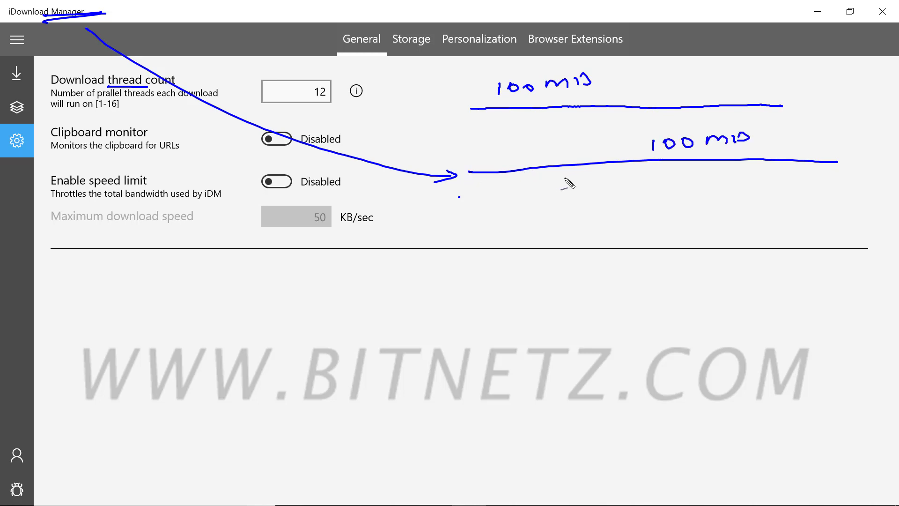
{"action": "mouse_move", "coordinate": [467, 169]}
{"action": "left_mouse_down"}
{"action": "mouse_move", "coordinate": [466, 177]}
{"action": "mouse_move", "coordinate": [514, 178]}
{"action": "left_mouse_up"}
{"action": "left_click_drag", "start_coordinate": [565, 163], "coordinate": [563, 175]}
{"action": "mouse_move", "coordinate": [599, 160]}
{"action": "left_mouse_down"}
{"action": "mouse_move", "coordinate": [598, 170]}
{"action": "mouse_move", "coordinate": [811, 173]}
{"action": "left_mouse_up"}
{"action": "mouse_move", "coordinate": [470, 185]}
{"action": "left_mouse_down"}
{"action": "mouse_move", "coordinate": [488, 182]}
{"action": "mouse_move", "coordinate": [482, 187]}
{"action": "left_mouse_up"}
{"action": "mouse_move", "coordinate": [523, 182]}
{"action": "left_mouse_down"}
{"action": "mouse_move", "coordinate": [544, 180]}
{"action": "mouse_move", "coordinate": [538, 185]}
{"action": "left_mouse_up"}
{"action": "left_click_drag", "start_coordinate": [565, 179], "coordinate": [581, 183]}
{"action": "left_click_drag", "start_coordinate": [605, 177], "coordinate": [717, 176]}
{"action": "mouse_move", "coordinate": [708, 172]}
{"action": "left_mouse_down"}
{"action": "mouse_move", "coordinate": [708, 180]}
{"action": "mouse_move", "coordinate": [750, 182]}
{"action": "left_mouse_up"}
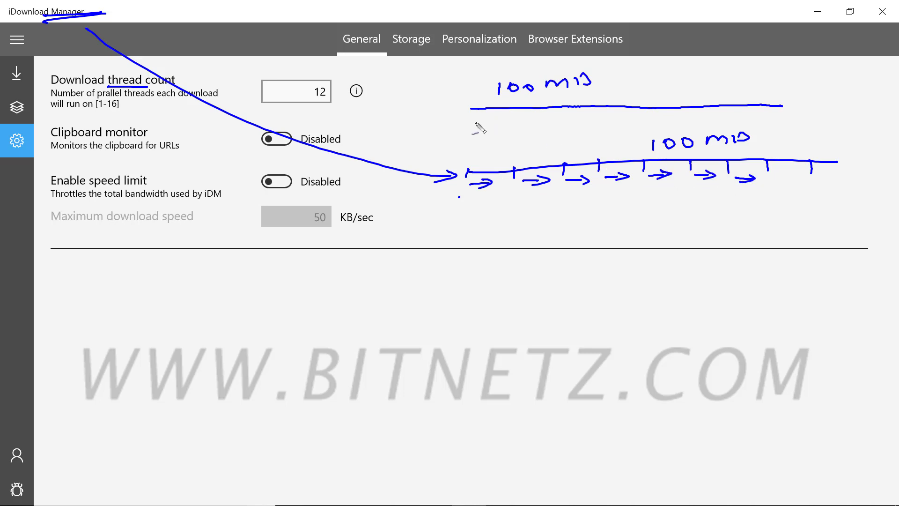
{"action": "mouse_move", "coordinate": [474, 116]}
{"action": "left_mouse_down"}
{"action": "mouse_move", "coordinate": [762, 123]}
{"action": "mouse_move", "coordinate": [750, 129]}
{"action": "left_mouse_up"}
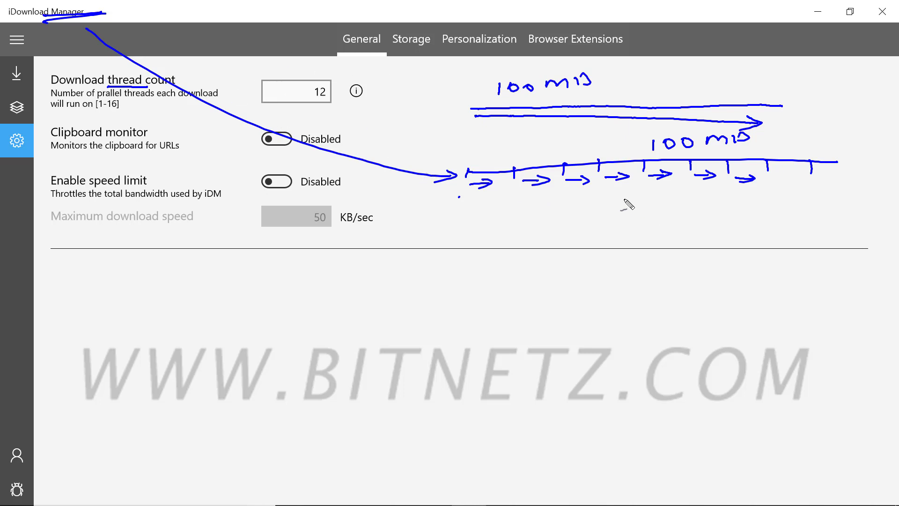
{"action": "key", "text": "Escape"}
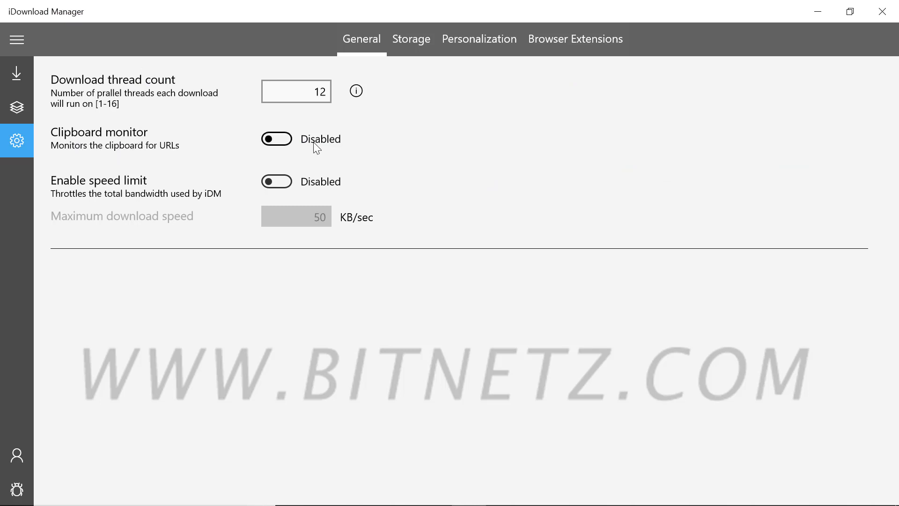
Step: Try out the clipboard monitor and the speed limit by enabling each one and disabling it again
{"action": "left_click", "coordinate": [287, 139]}
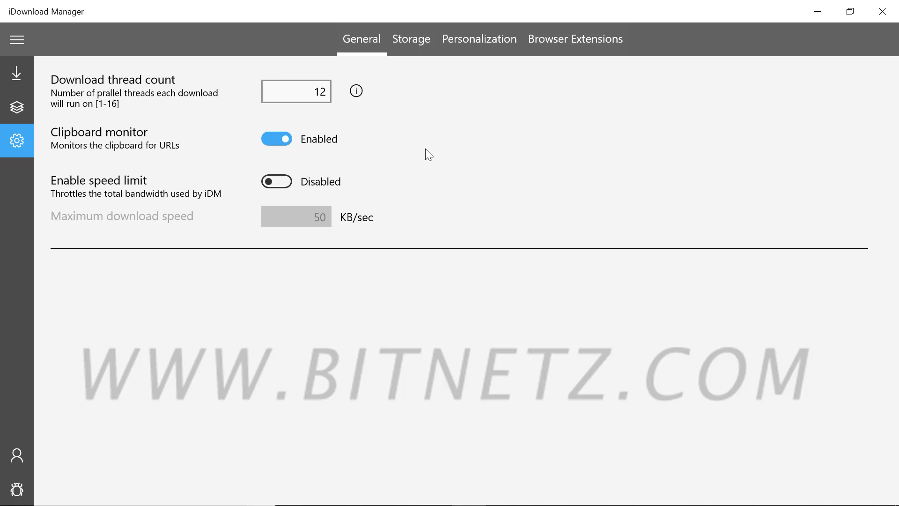
{"action": "left_click", "coordinate": [265, 140]}
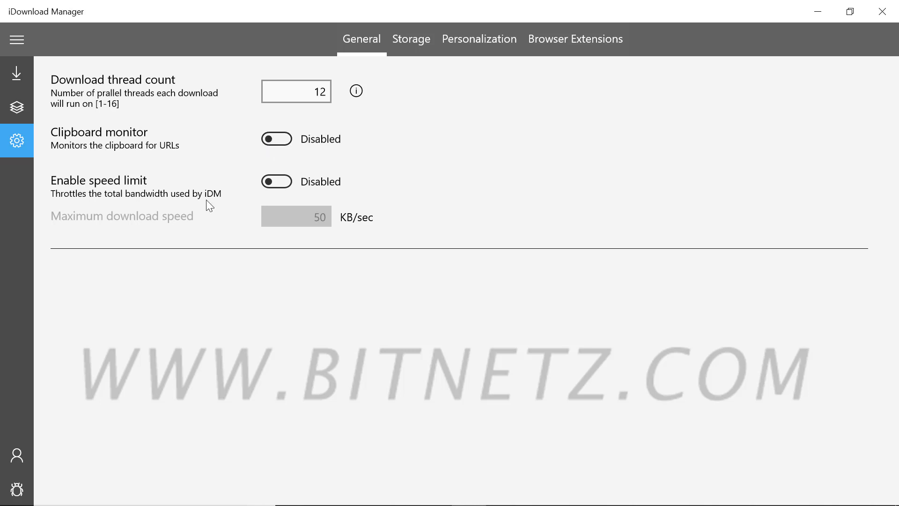
{"action": "left_click", "coordinate": [292, 183]}
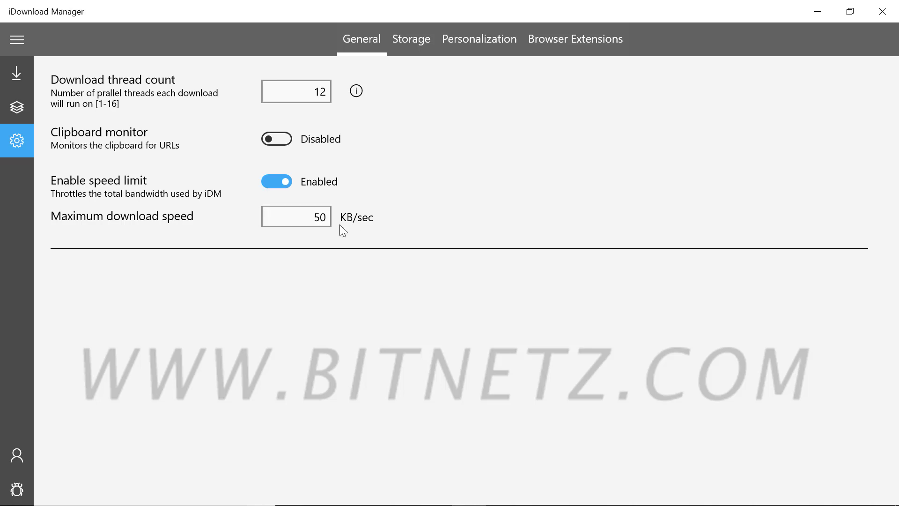
{"action": "left_click", "coordinate": [268, 181]}
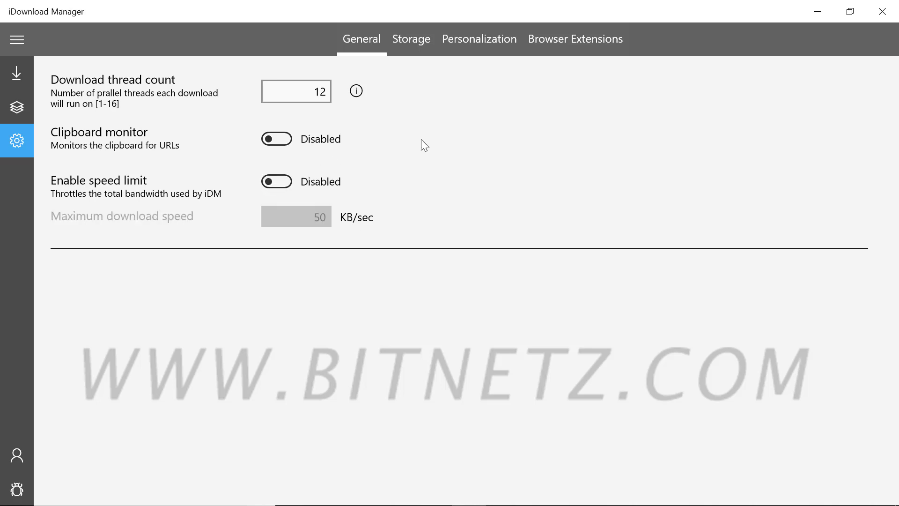
Step: View the Main download queue and return to the list of downloads
{"action": "left_click", "coordinate": [17, 107]}
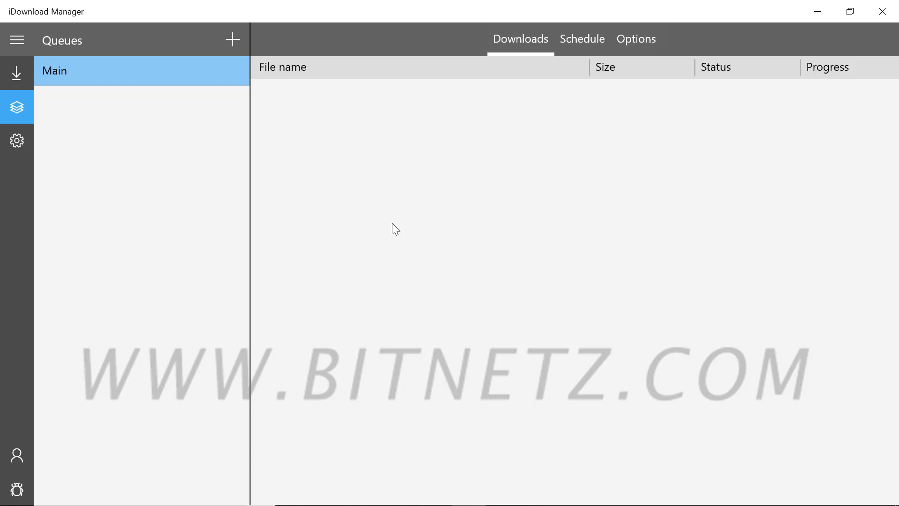
{"action": "left_click", "coordinate": [5, 82]}
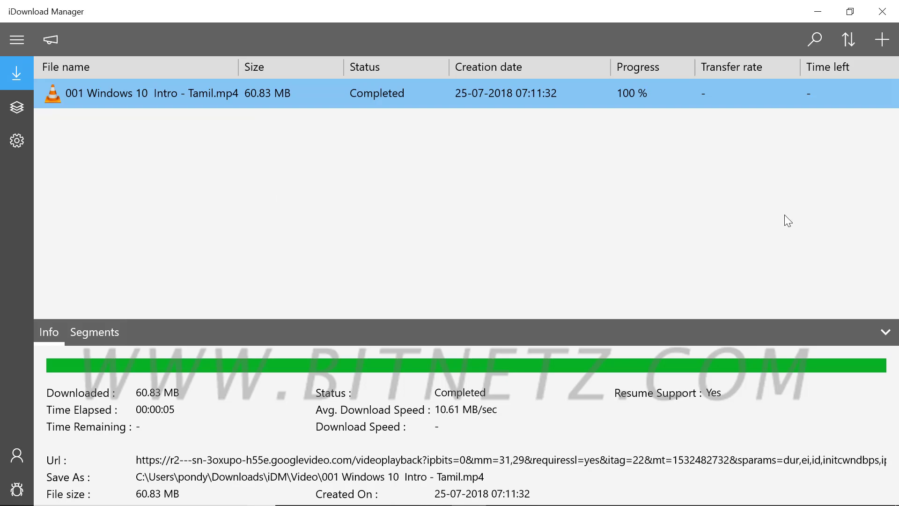
Step: Switch to Microsoft Edge, open the playlist video "002 Windows 10 Startmenu - 1 Tamil", and select its full address
{"action": "left_click", "coordinate": [819, 11]}
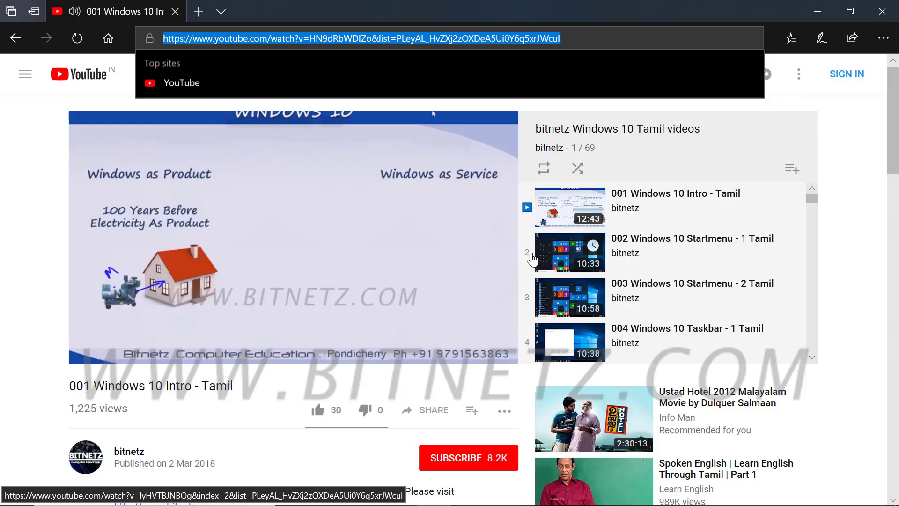
{"action": "left_click", "coordinate": [527, 257]}
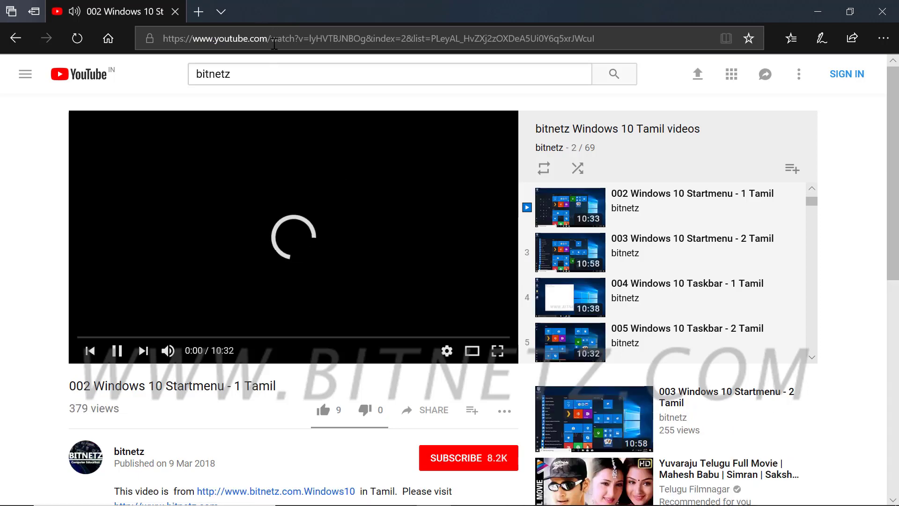
{"action": "double_click", "coordinate": [277, 40]}
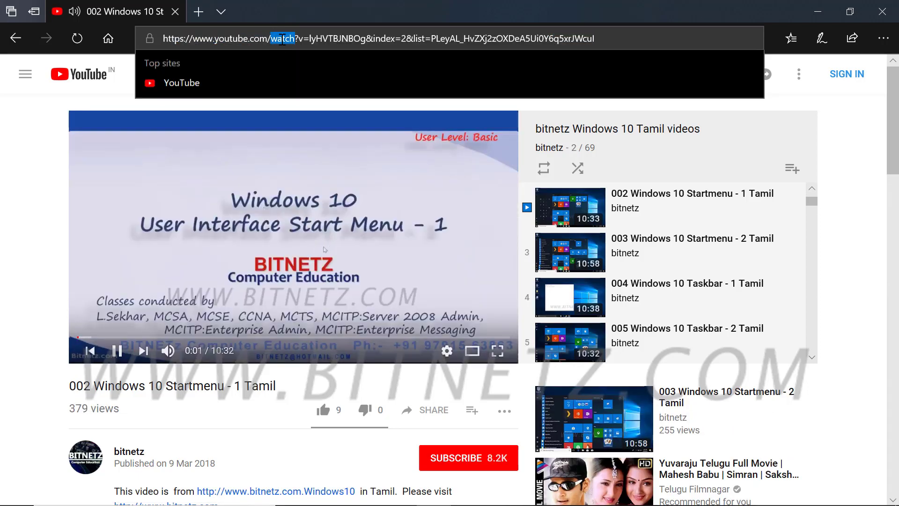
{"action": "triple_click", "coordinate": [283, 38]}
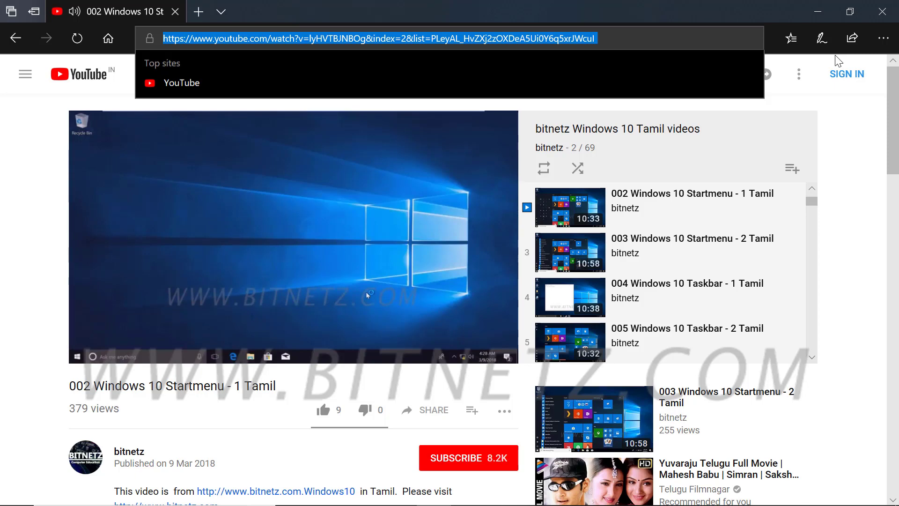
Step: Open the browser's extensions list and explore more extensions in Microsoft Store
{"action": "left_click", "coordinate": [881, 41]}
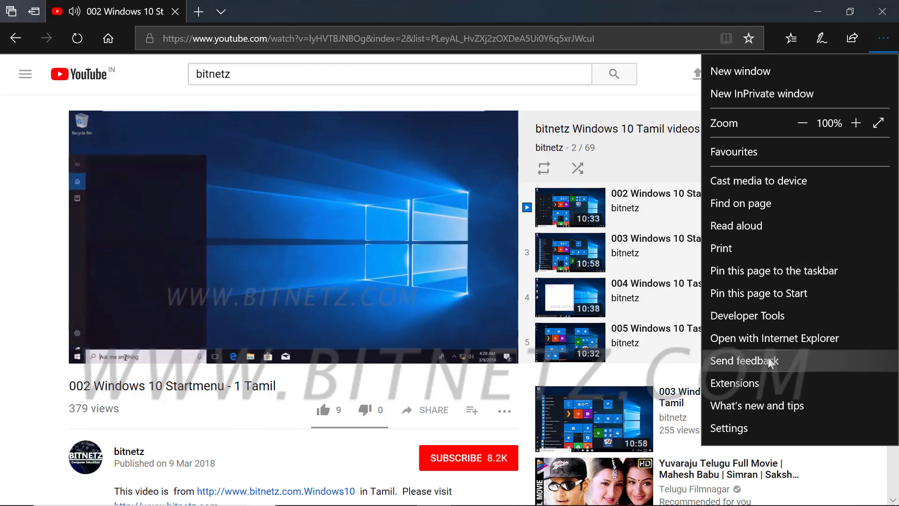
{"action": "left_click", "coordinate": [752, 381]}
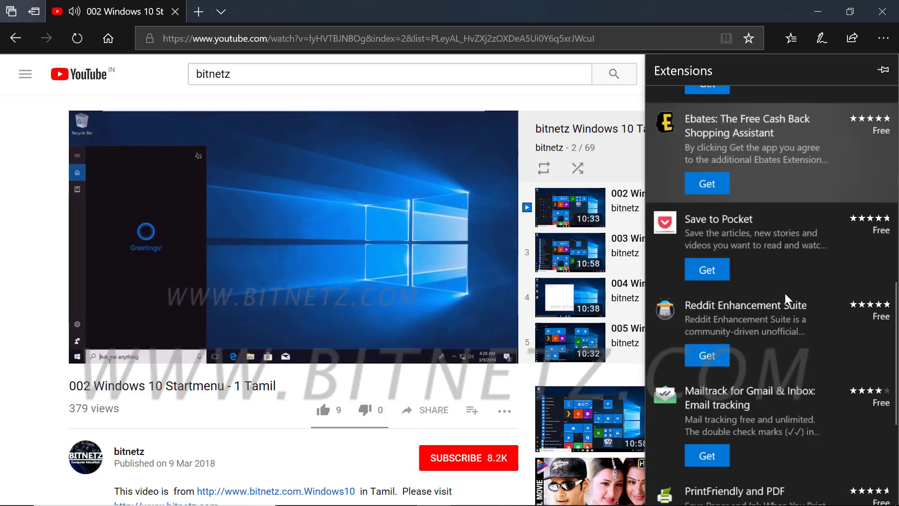
{"action": "scroll", "coordinate": [786, 294], "scroll_direction": "down", "scroll_amount": 1}
{"action": "scroll", "coordinate": [786, 294], "scroll_direction": "down", "scroll_amount": 3}
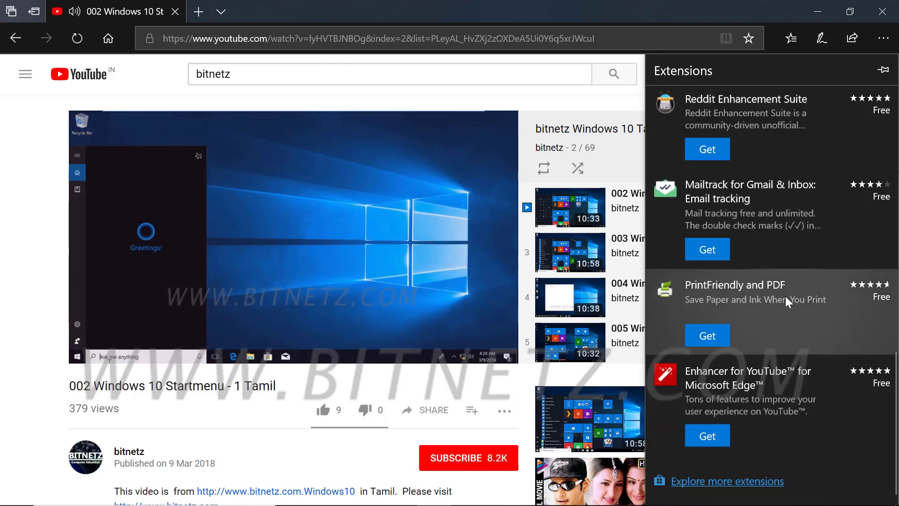
{"action": "left_click", "coordinate": [715, 482]}
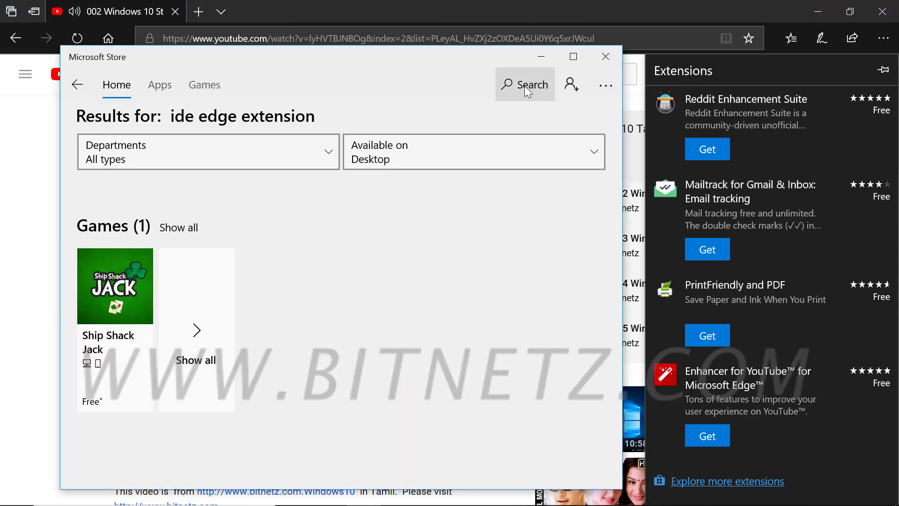
Step: Search Microsoft Store for "idownload manager edge extension"
{"action": "left_click", "coordinate": [525, 86]}
{"action": "type", "text": "idownload"}
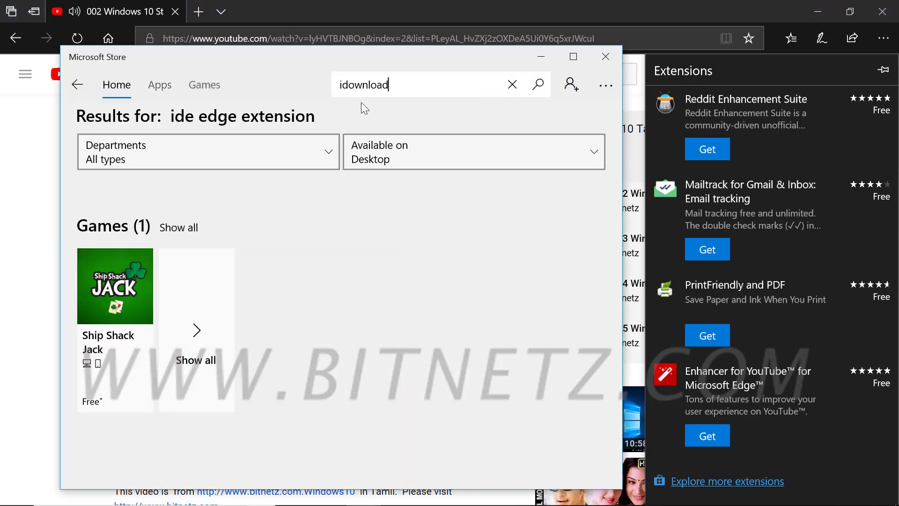
{"action": "type", "text": " manager e"}
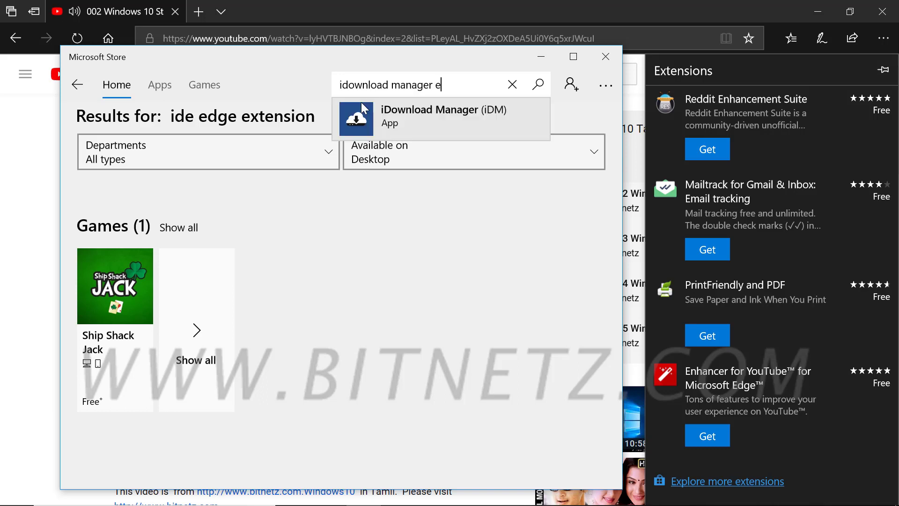
{"action": "type", "text": "dge "}
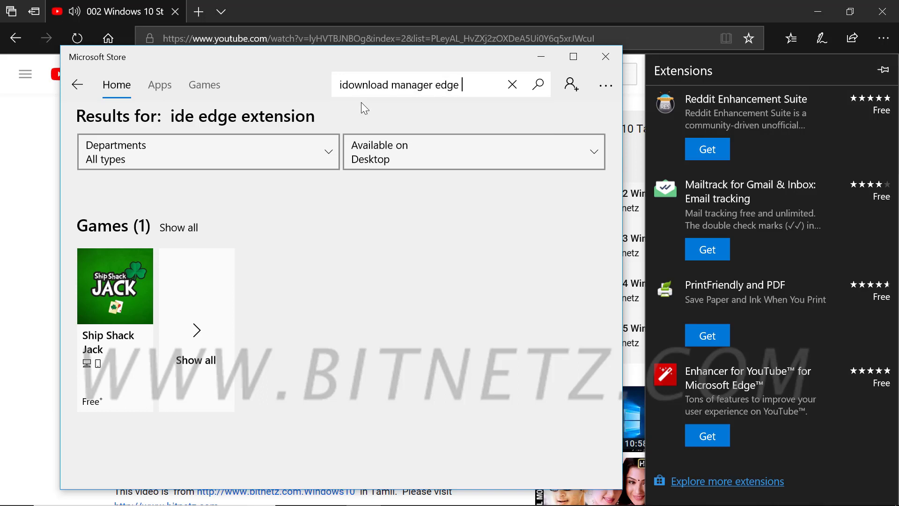
{"action": "type", "text": "extensions"}
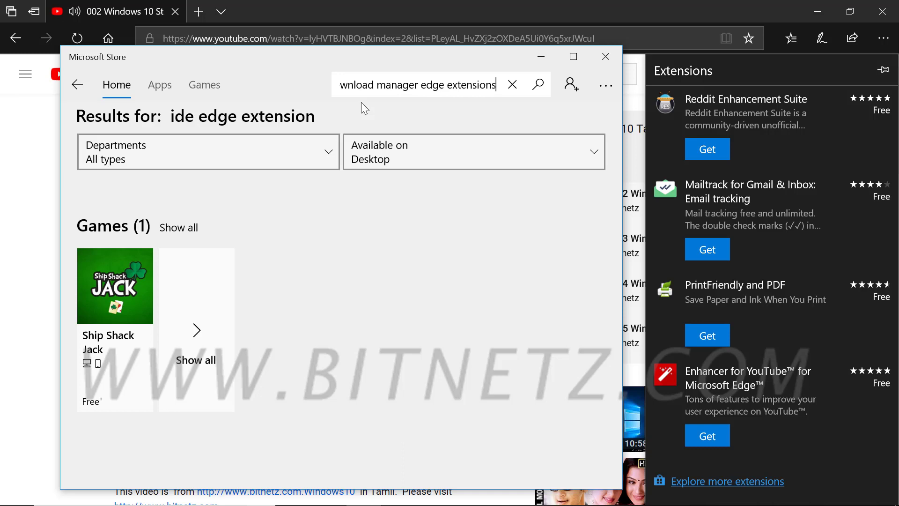
{"action": "key", "text": "BackSpace"}
{"action": "key", "text": "Return"}
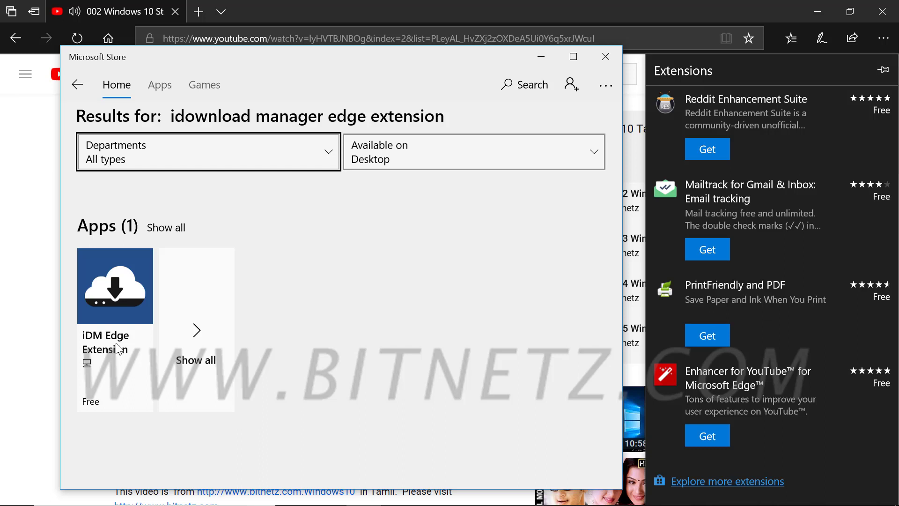
Step: Install iDM Edge Extension without signing in, launch it, and turn it on in Microsoft Edge
{"action": "left_click", "coordinate": [116, 345]}
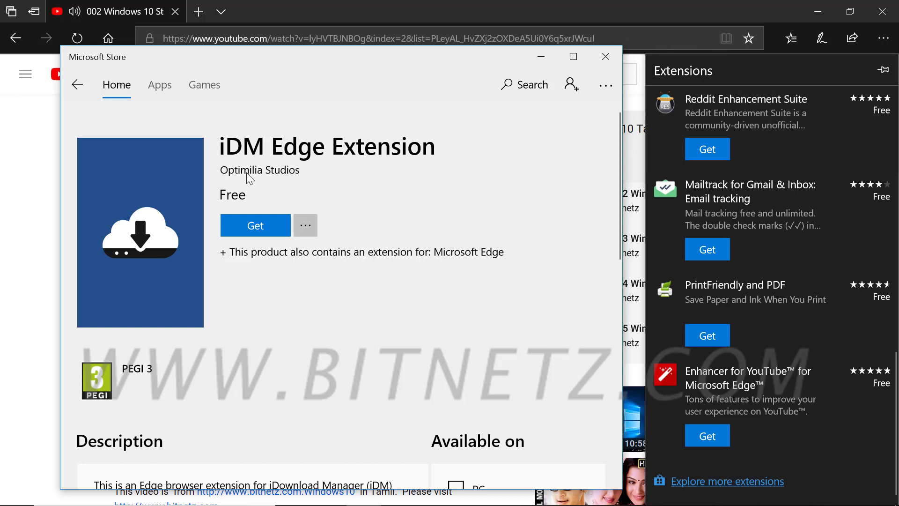
{"action": "left_click", "coordinate": [256, 225]}
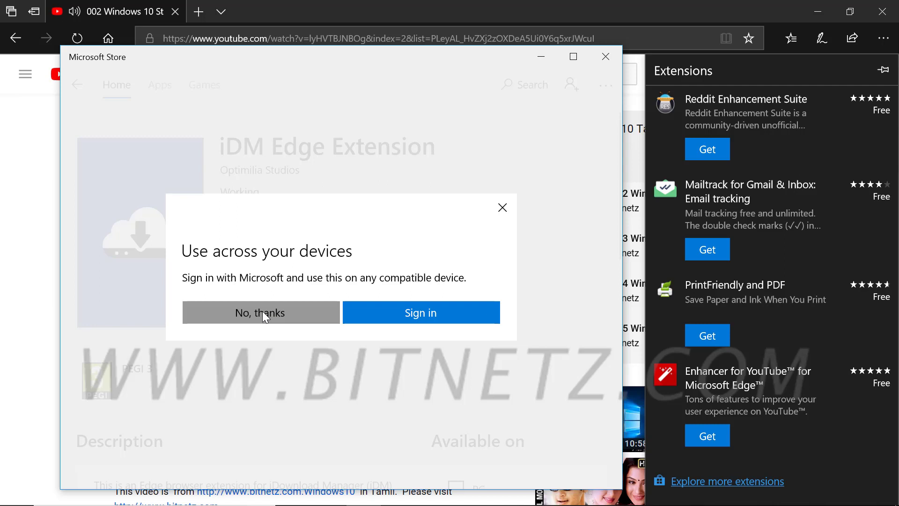
{"action": "left_click", "coordinate": [263, 314]}
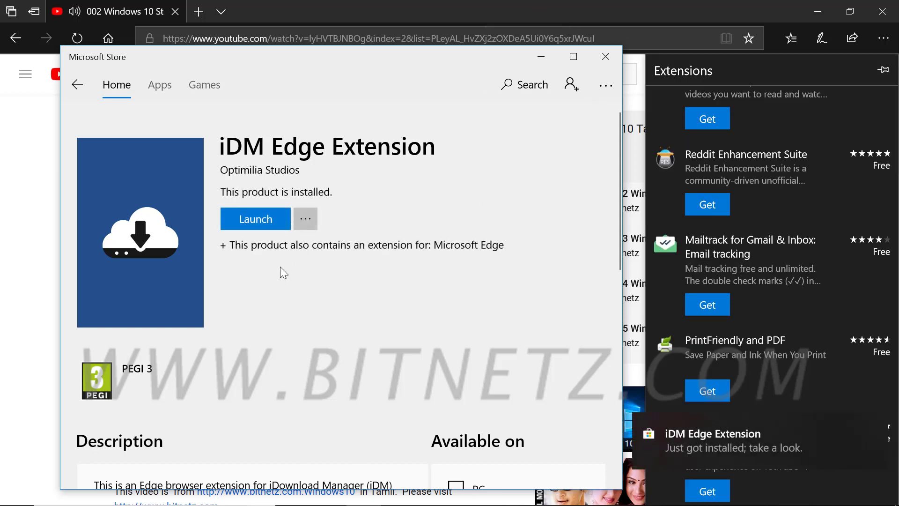
{"action": "left_click", "coordinate": [266, 220]}
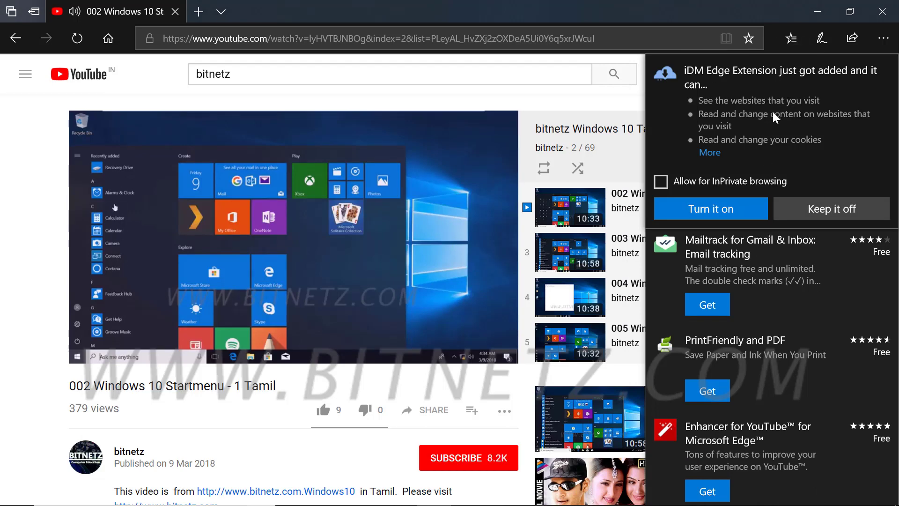
{"action": "left_click", "coordinate": [701, 209]}
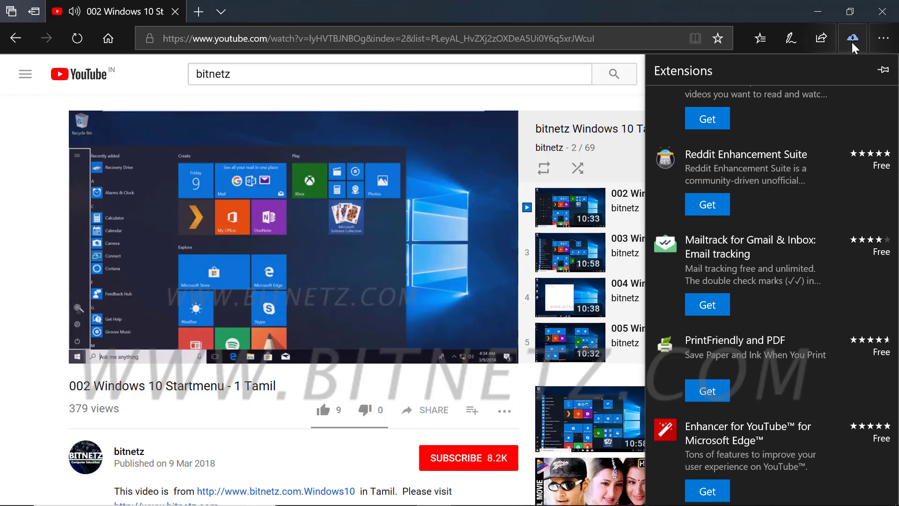
{"action": "left_click", "coordinate": [721, 9]}
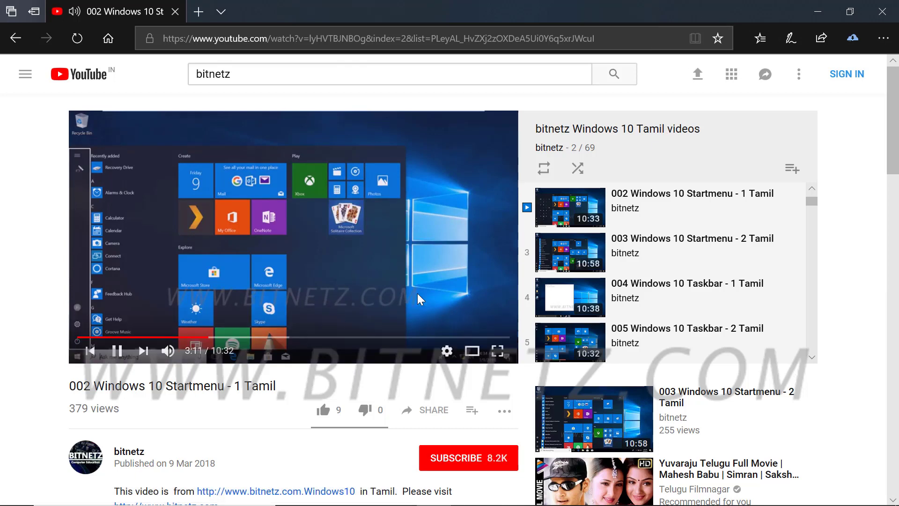
Step: Send the open YouTube video to iDownload Manager through the iDM extension, allow the application switch, and start the download
{"action": "left_click", "coordinate": [853, 38]}
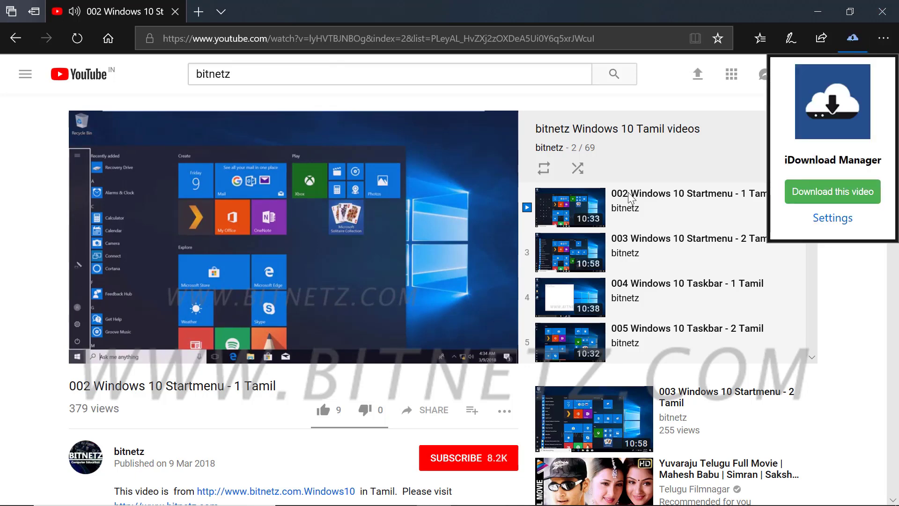
{"action": "left_click", "coordinate": [811, 199]}
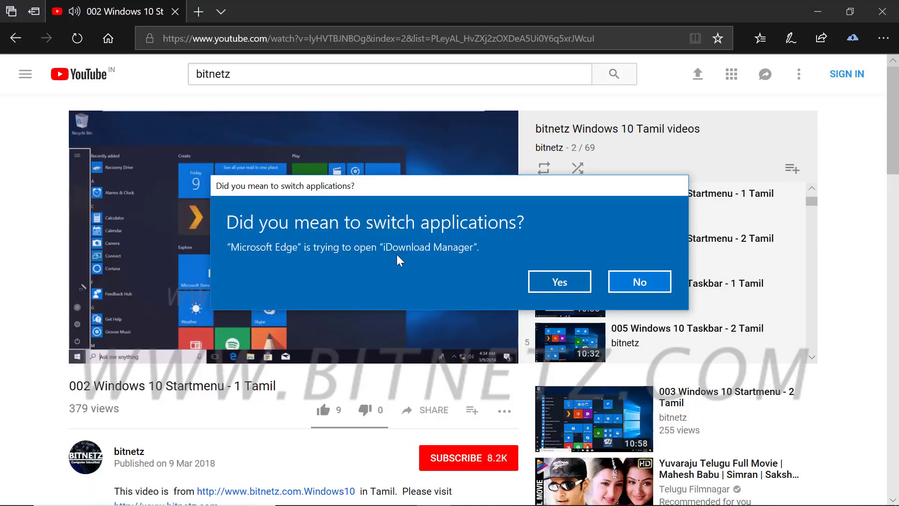
{"action": "left_click", "coordinate": [536, 283]}
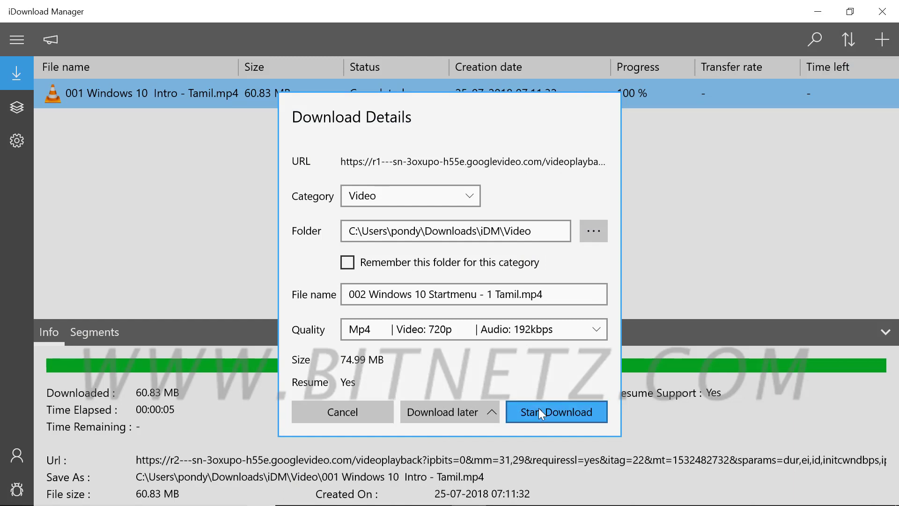
{"action": "left_click", "coordinate": [538, 409]}
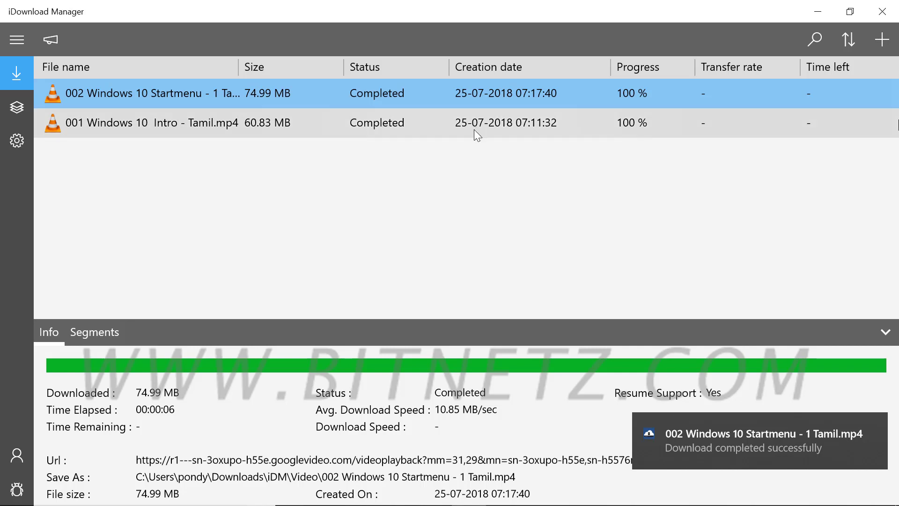
Step: Switch back to Microsoft Edge and search YouTube for "bitnetz playlist"
{"action": "left_click", "coordinate": [818, 11]}
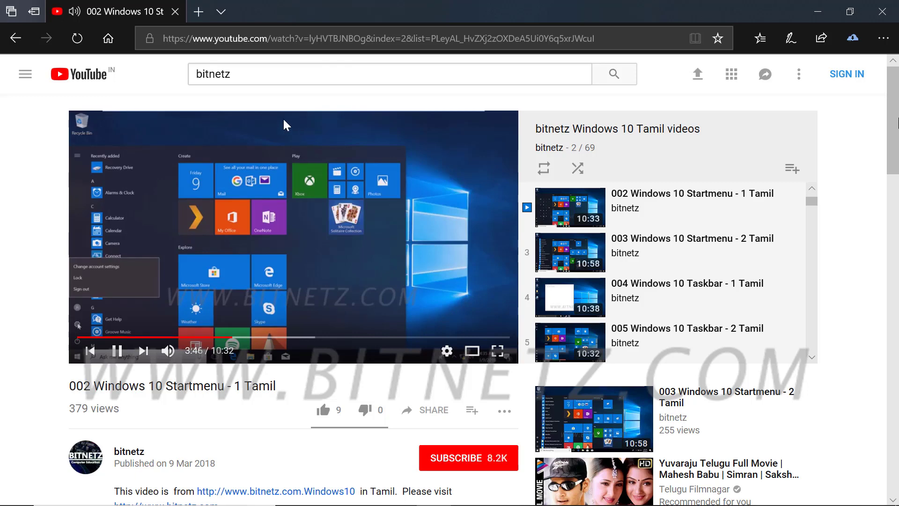
{"action": "left_click", "coordinate": [259, 73]}
{"action": "type", "text": "p"}
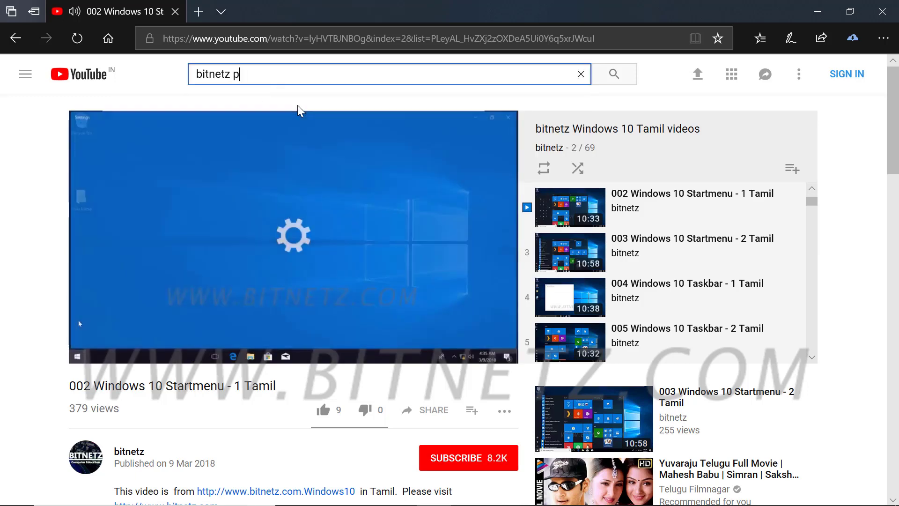
{"action": "type", "text": "lay"}
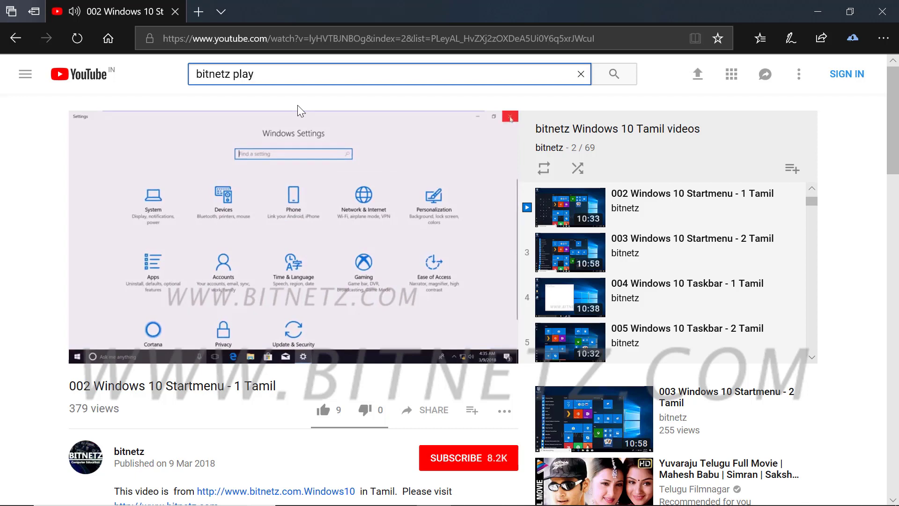
{"action": "type", "text": "list"}
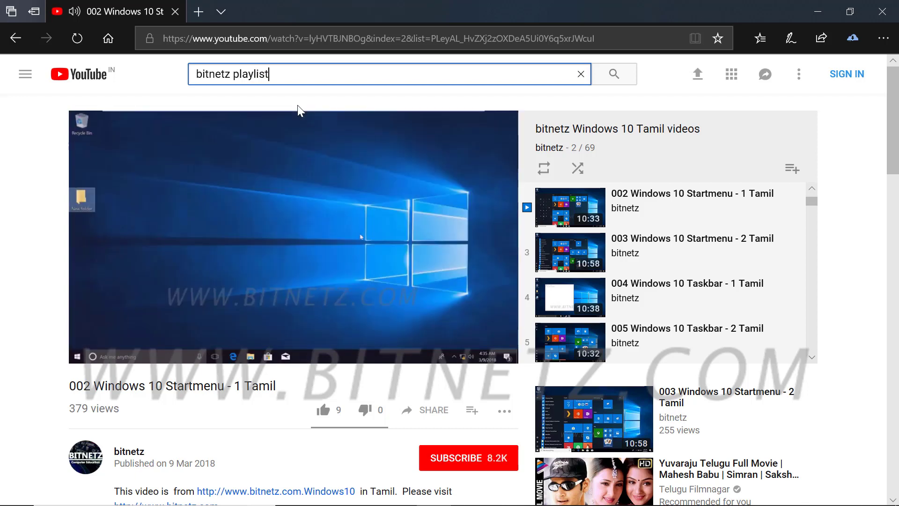
{"action": "key", "text": "Return"}
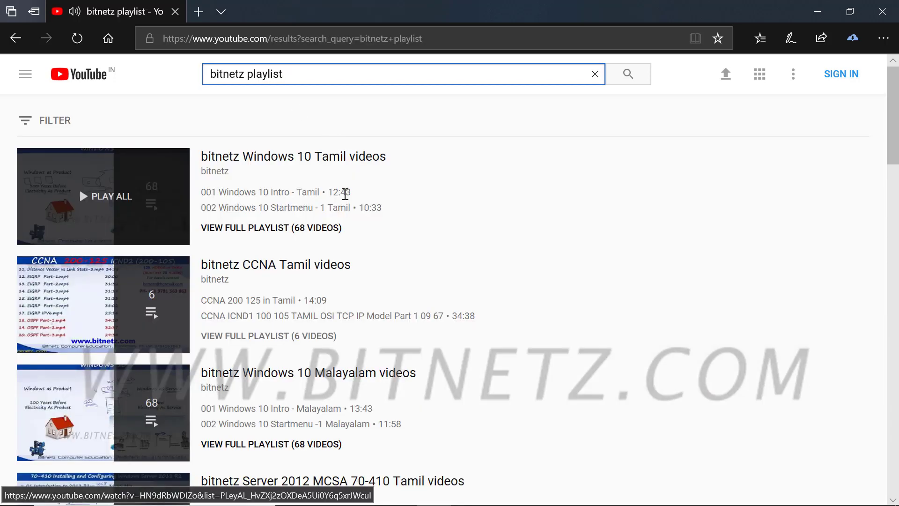
Step: Open the full playlist of bitnetz Windows 10 Malayalam videos and look through its videos
{"action": "scroll", "coordinate": [287, 310], "scroll_direction": "down", "scroll_amount": 2}
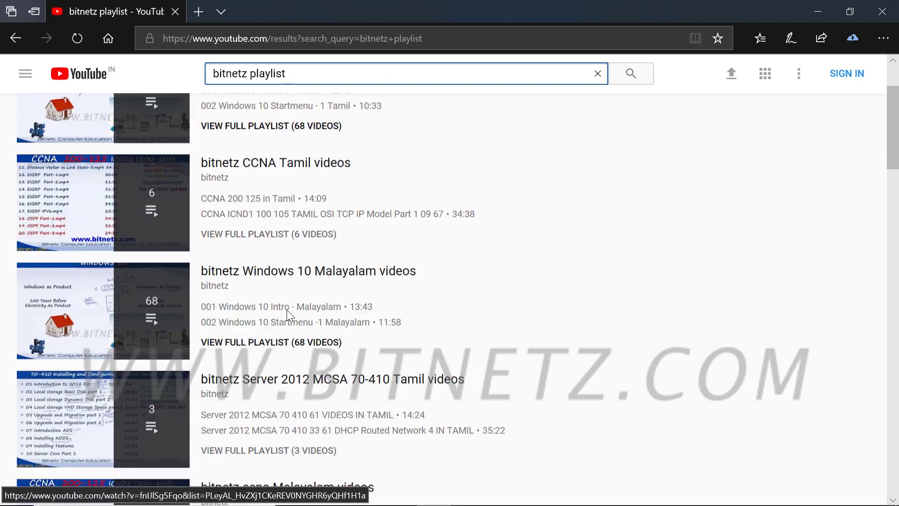
{"action": "scroll", "coordinate": [287, 310], "scroll_direction": "down", "scroll_amount": 1}
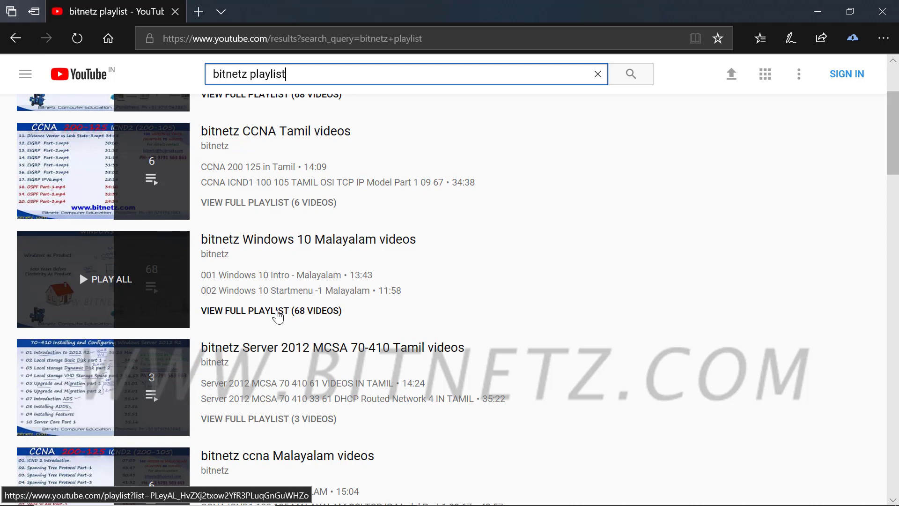
{"action": "left_click", "coordinate": [277, 312]}
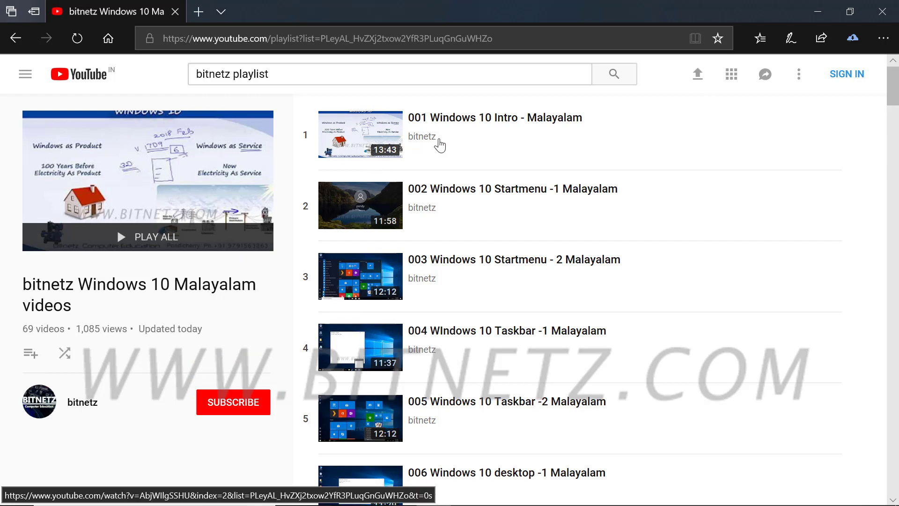
{"action": "left_click", "coordinate": [895, 141]}
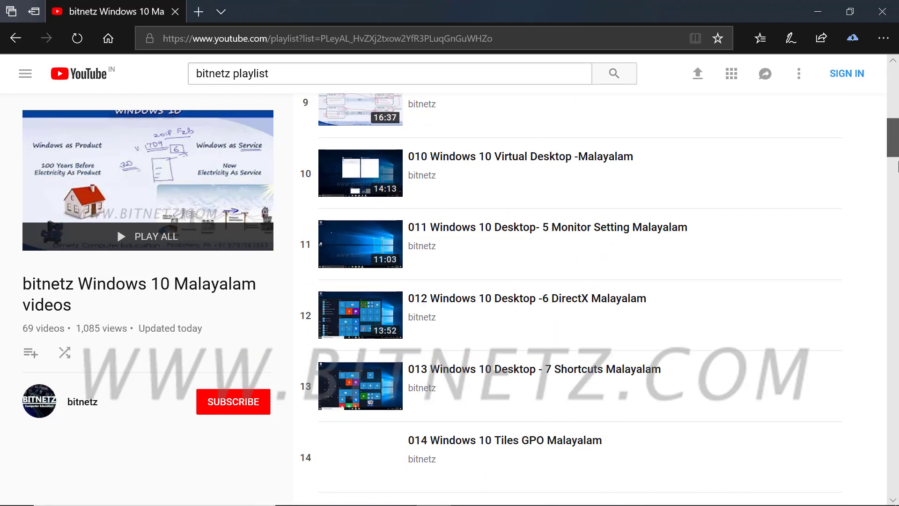
{"action": "left_click_drag", "start_coordinate": [897, 166], "coordinate": [896, 84]}
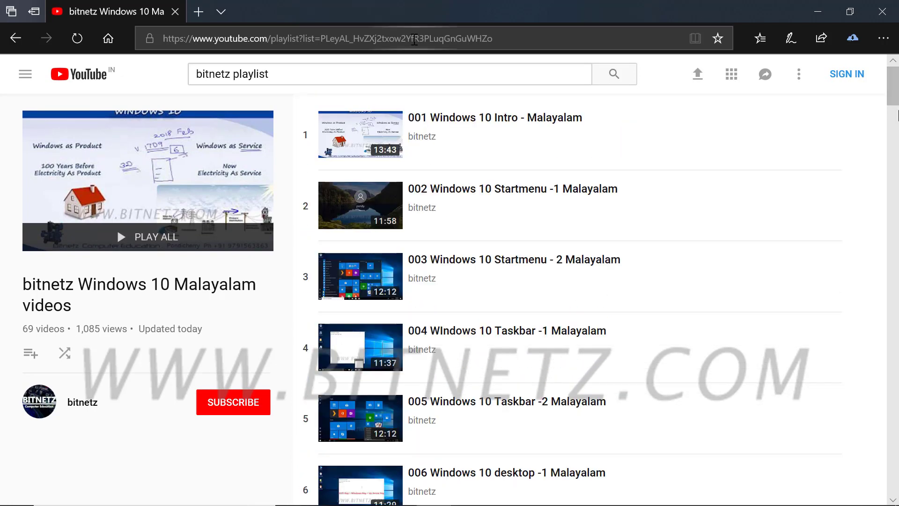
{"action": "left_click", "coordinate": [415, 40]}
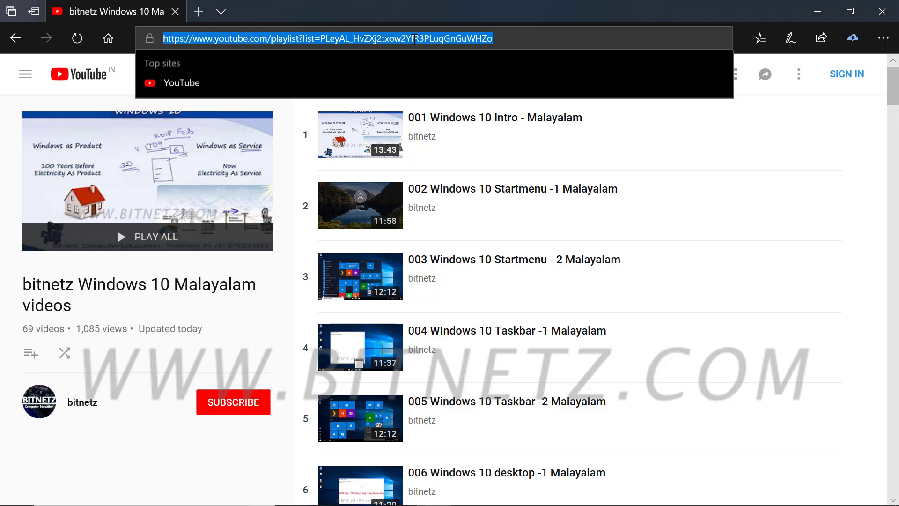
{"action": "right_click", "coordinate": [415, 40]}
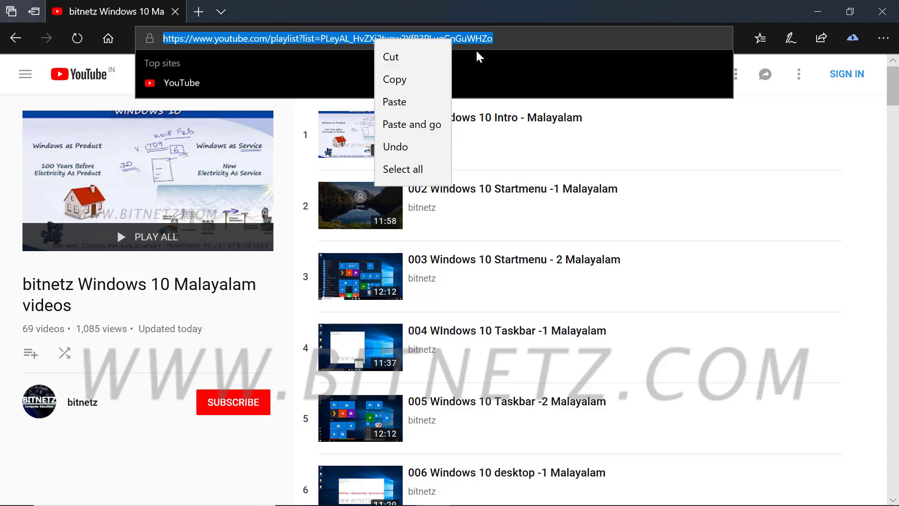
{"action": "left_click", "coordinate": [839, 143]}
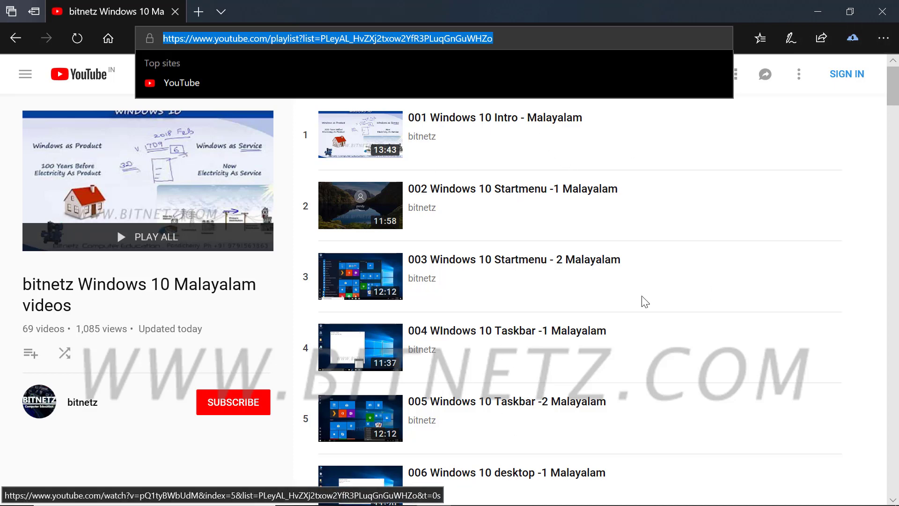
{"action": "left_click", "coordinate": [853, 38]}
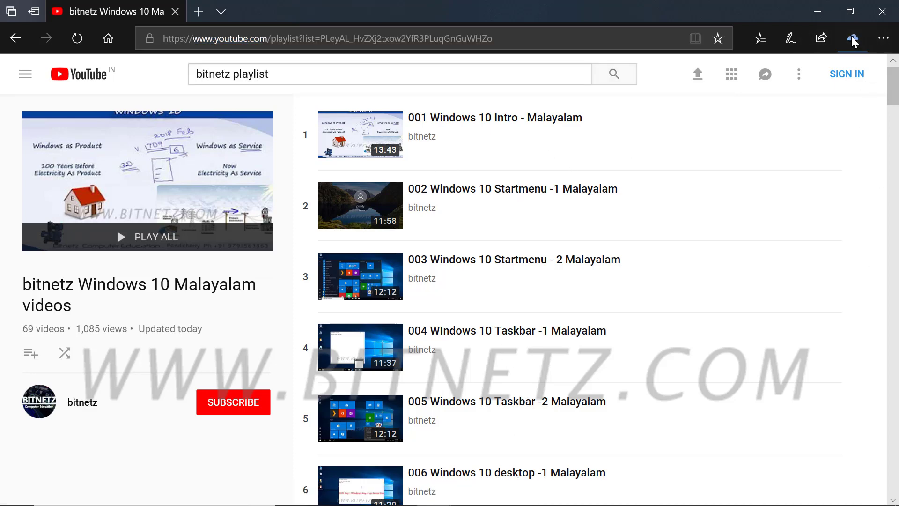
{"action": "left_click", "coordinate": [852, 38]}
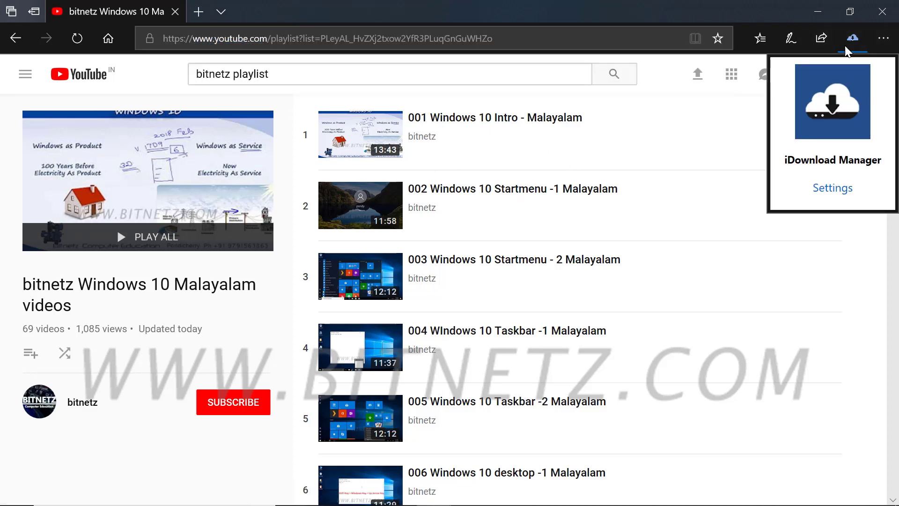
{"action": "left_click", "coordinate": [708, 231]}
Step: Copy the playlist's web address, switch to iDownload Manager, and add the address as a new download
{"action": "left_click", "coordinate": [500, 39]}
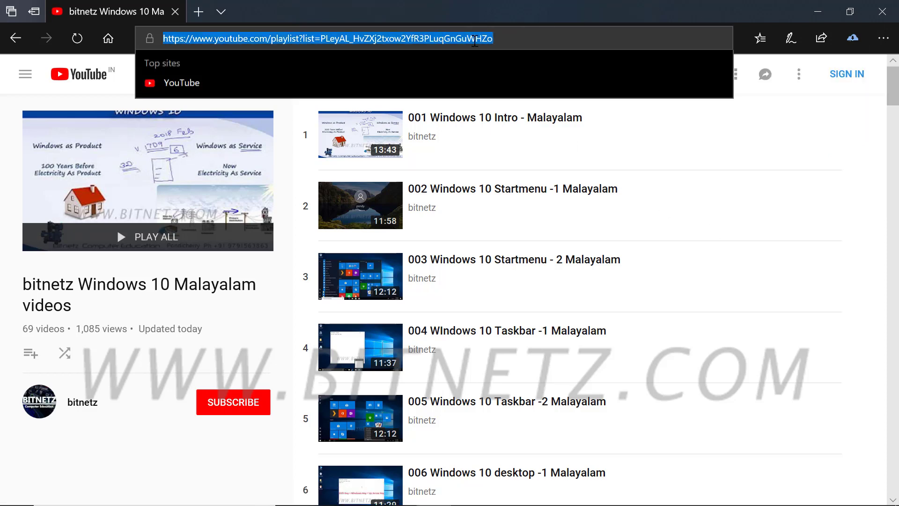
{"action": "right_click", "coordinate": [446, 40]}
{"action": "left_click", "coordinate": [419, 80]}
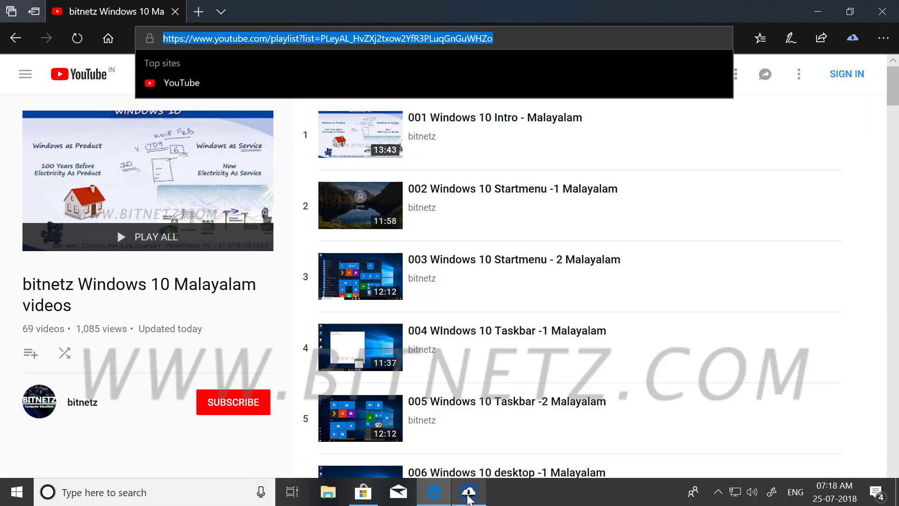
{"action": "left_click", "coordinate": [475, 495]}
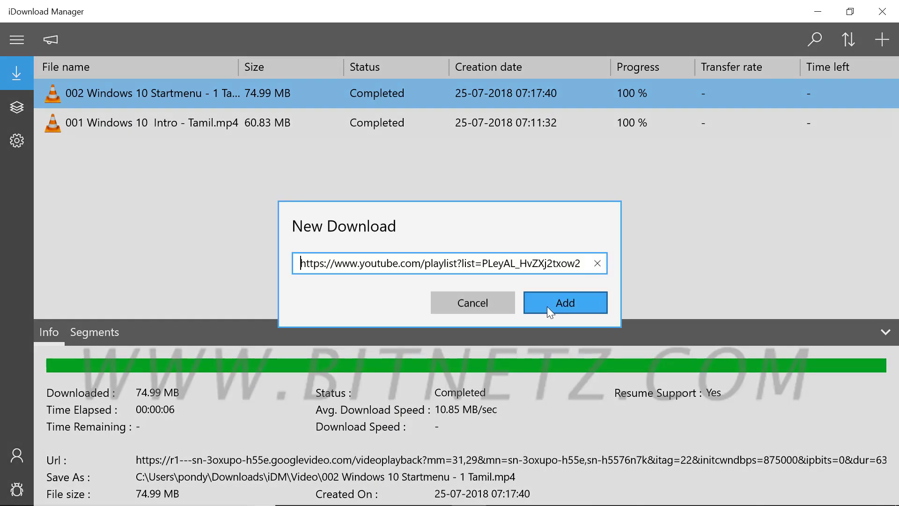
{"action": "left_click", "coordinate": [563, 305]}
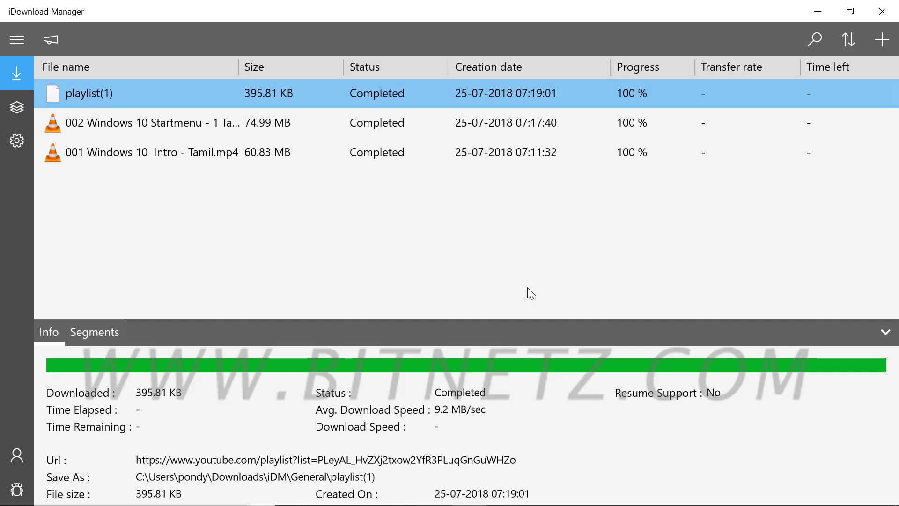
Step: Open Microsoft Edge, show its extensions list, and turn off iDM Edge Extension
{"action": "left_click", "coordinate": [814, 12]}
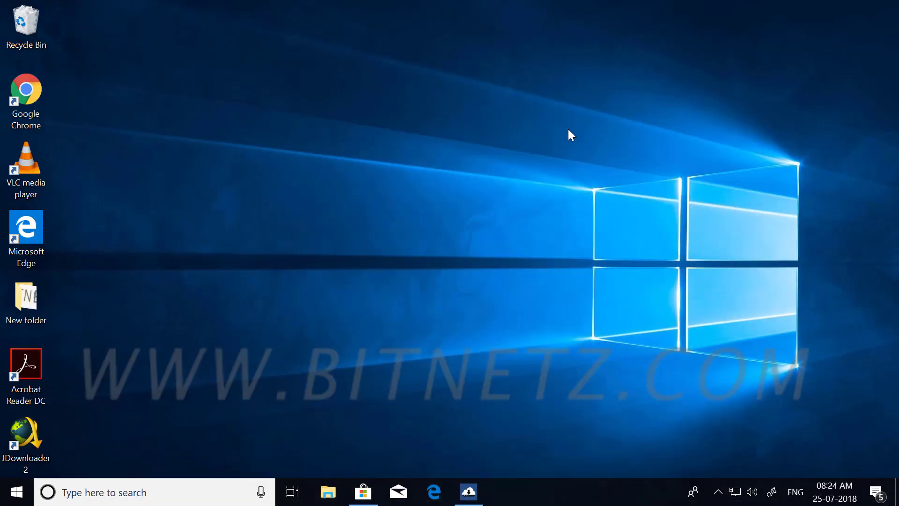
{"action": "left_click", "coordinate": [435, 491]}
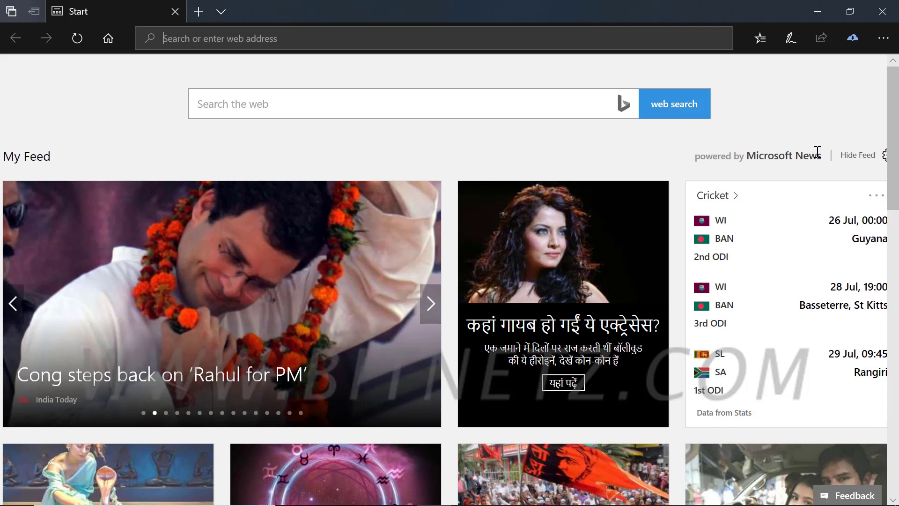
{"action": "left_click", "coordinate": [881, 38]}
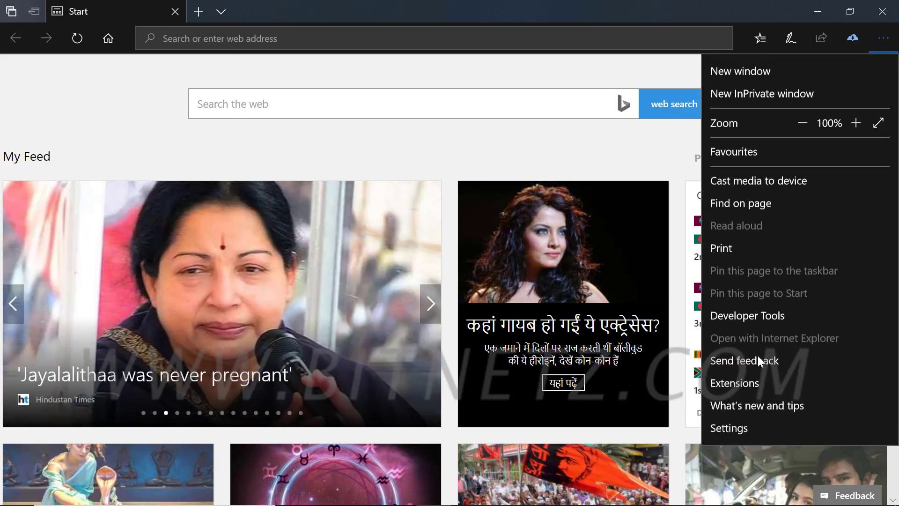
{"action": "left_click", "coordinate": [750, 380]}
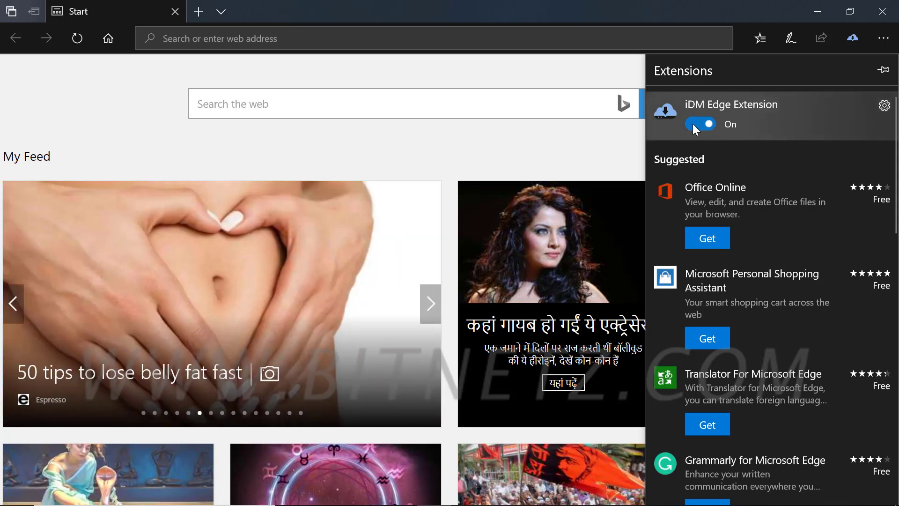
{"action": "left_click", "coordinate": [693, 124]}
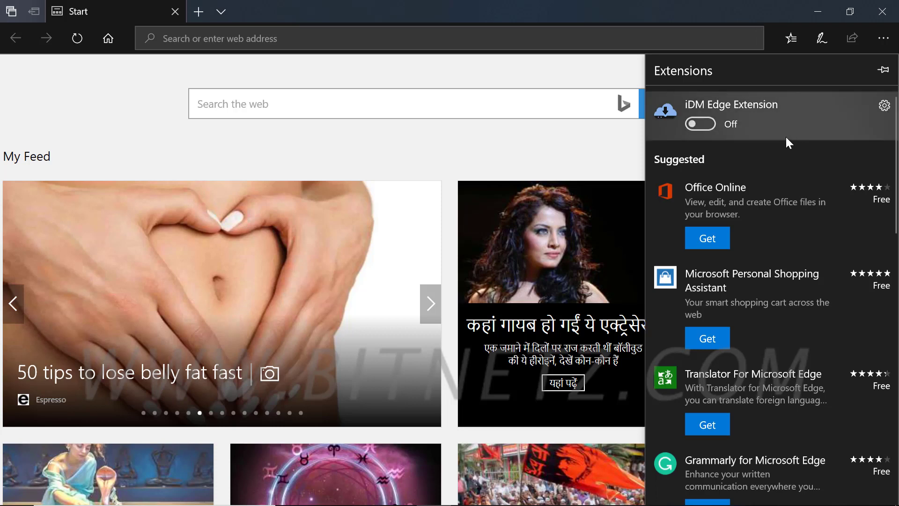
Step: Review the details page of iDM Edge Extension, including its permissions and the uninstall option, and close it
{"action": "left_click", "coordinate": [884, 106]}
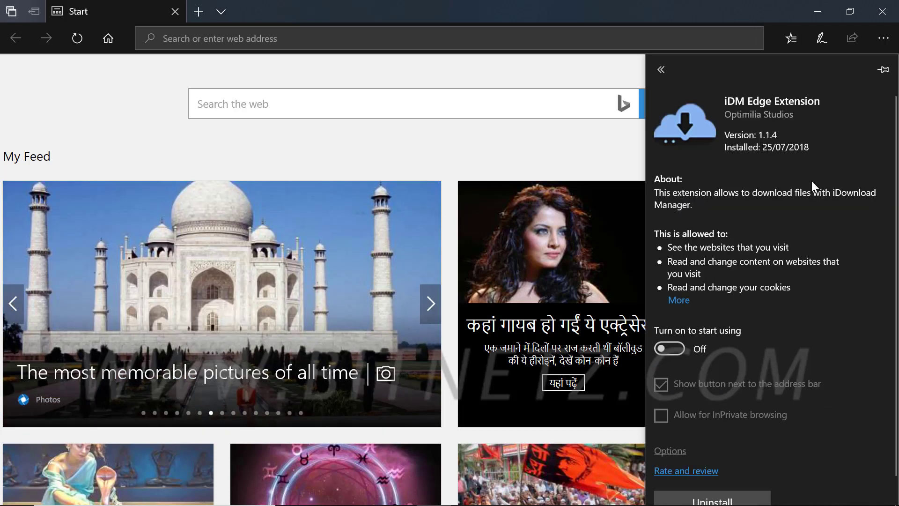
{"action": "scroll", "coordinate": [768, 314], "scroll_direction": "down", "scroll_amount": 1}
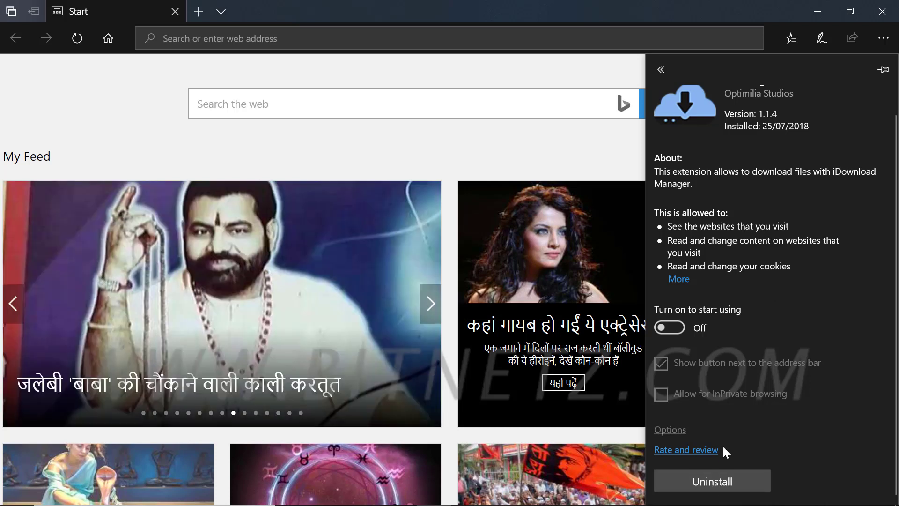
{"action": "left_click", "coordinate": [578, 141]}
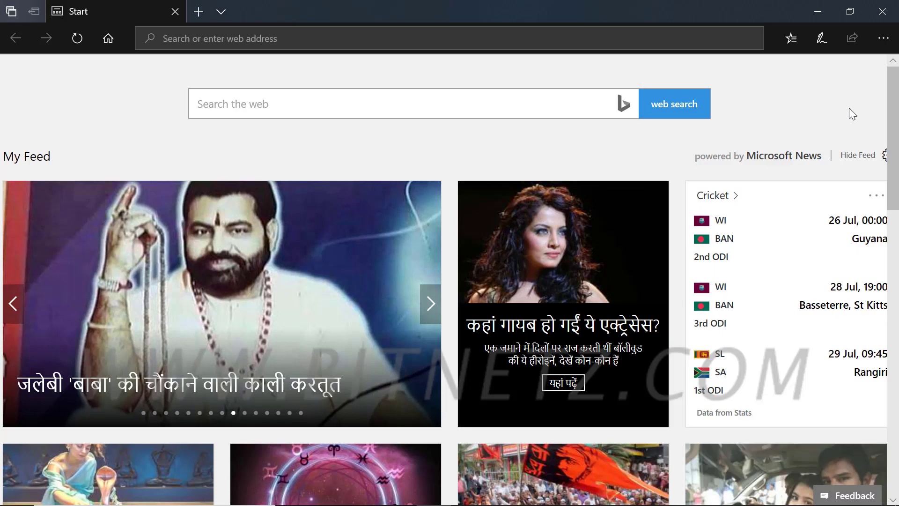
Step: Reopen the browser's extensions list, and search Windows for "id" to find iDownload Manager
{"action": "left_click", "coordinate": [883, 38]}
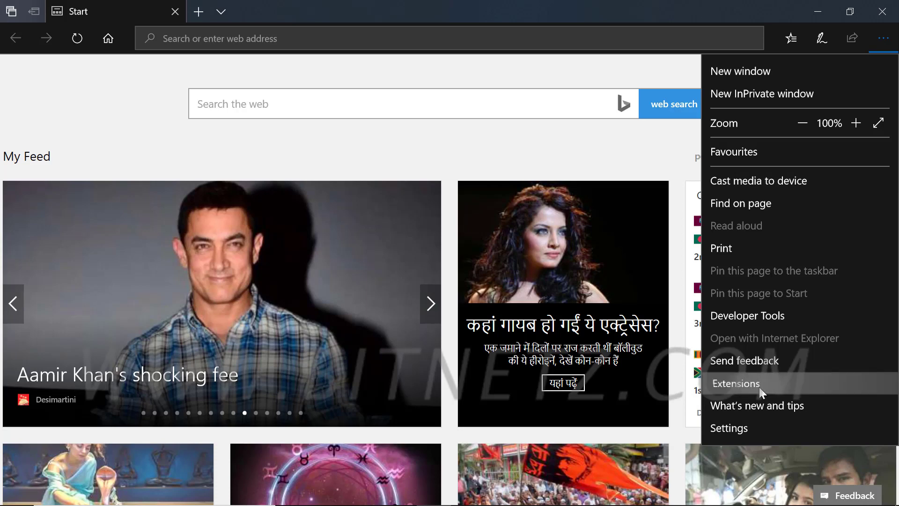
{"action": "left_click", "coordinate": [759, 386]}
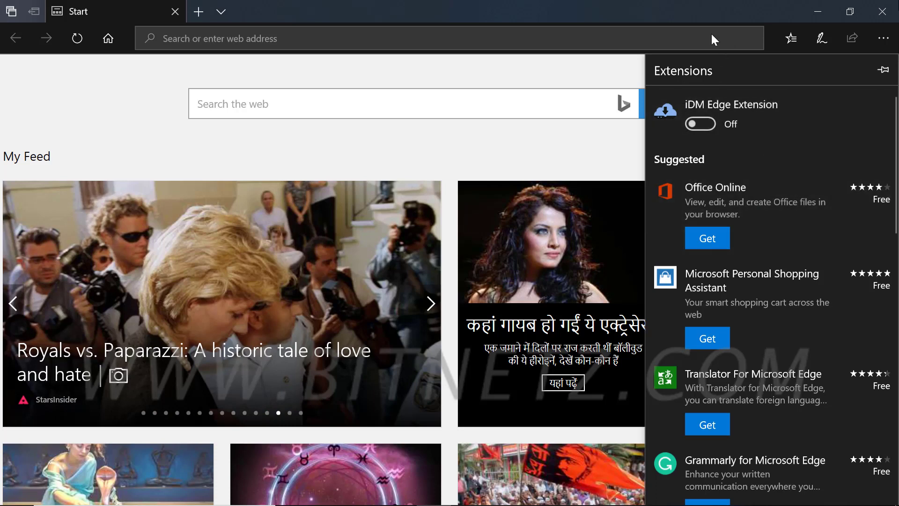
{"action": "left_click", "coordinate": [682, 10]}
{"action": "left_click", "coordinate": [90, 494]}
{"action": "type", "text": "id"}
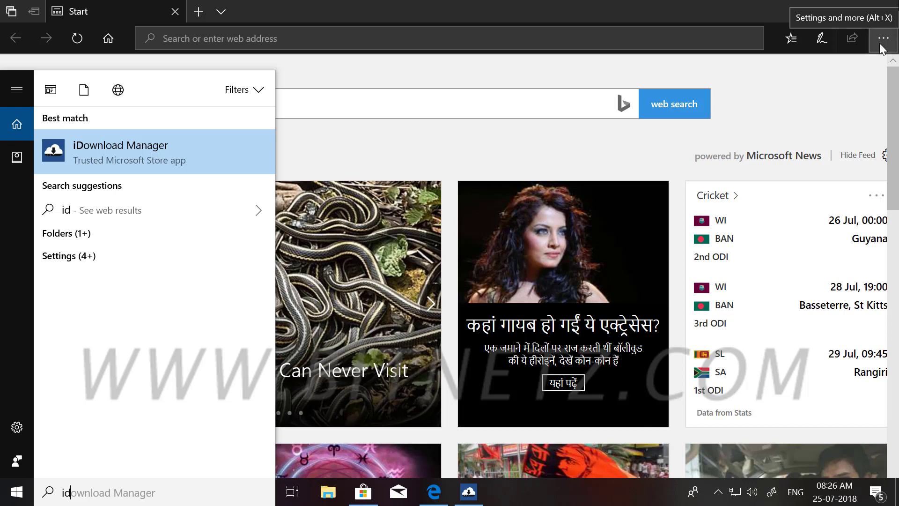
{"action": "key", "text": "Return"}
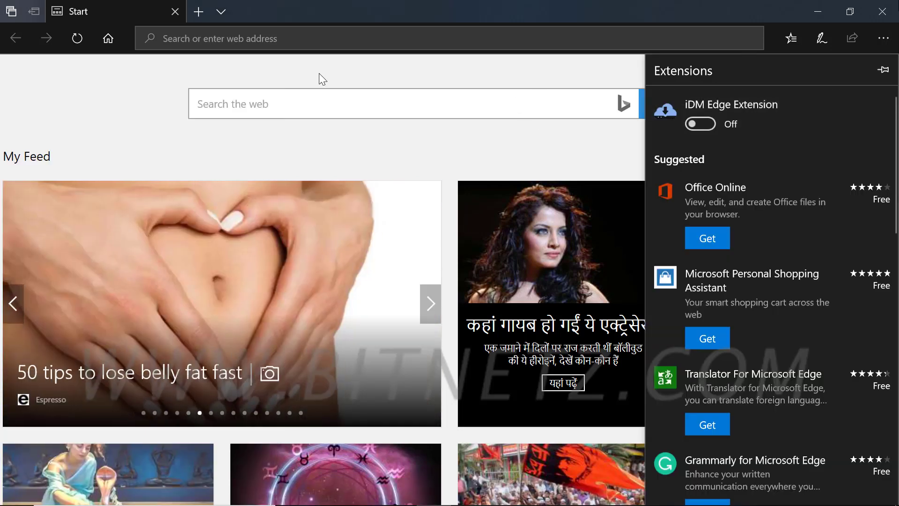
Step: Open Apps & features in Windows Settings and locate iDM Edge Extension and iDownload Manager in the app list
{"action": "left_click", "coordinate": [88, 492]}
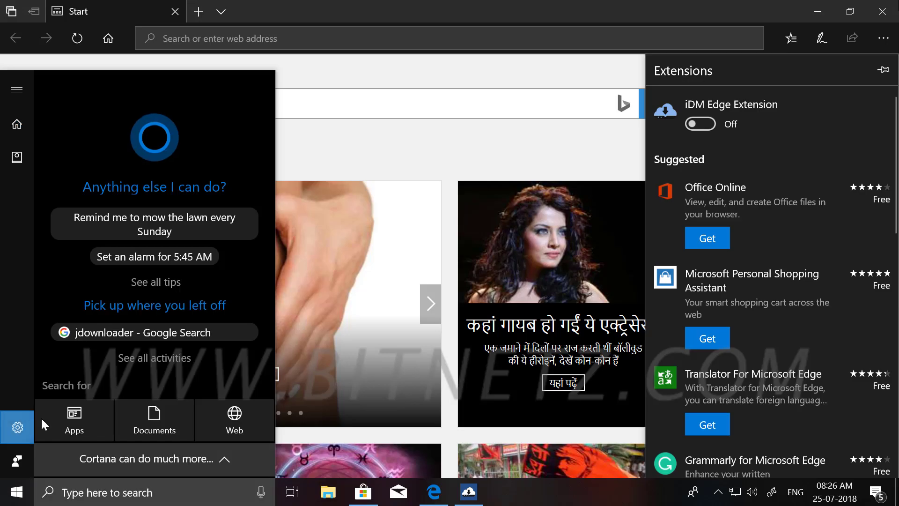
{"action": "left_click", "coordinate": [19, 426]}
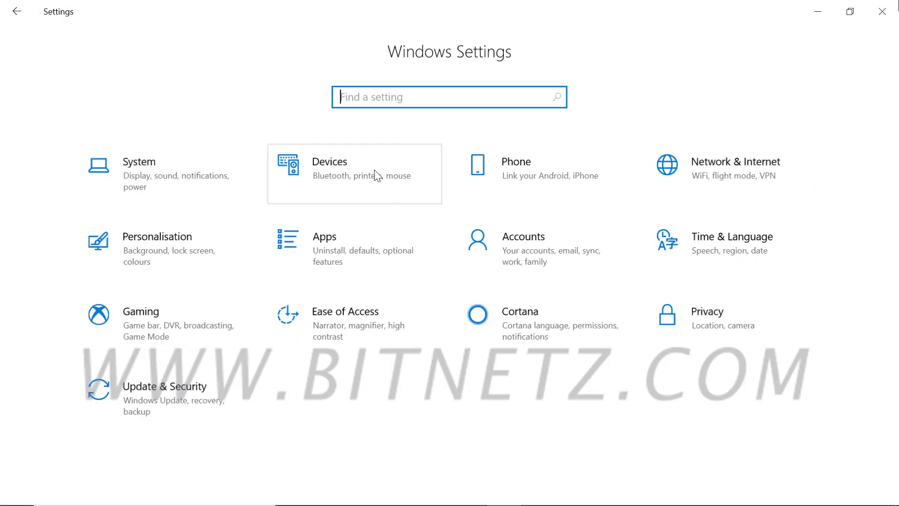
{"action": "left_click", "coordinate": [316, 240]}
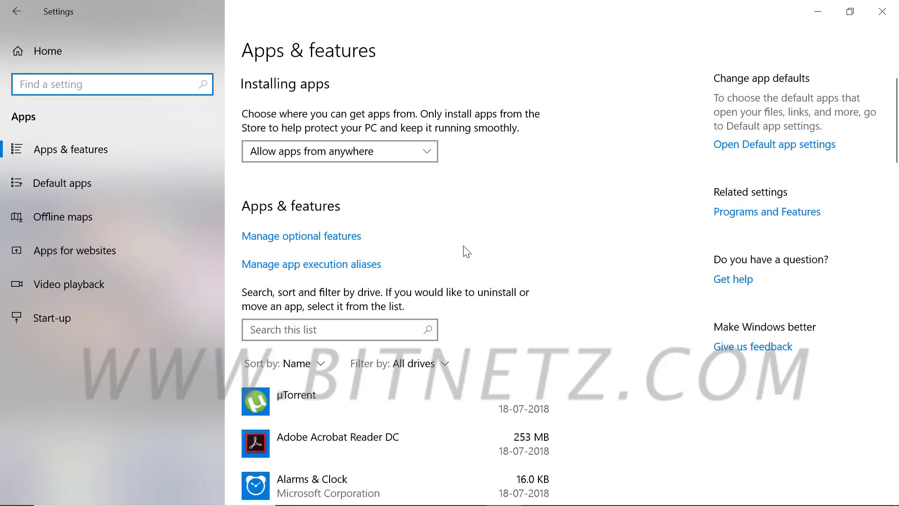
{"action": "scroll", "coordinate": [467, 252], "scroll_direction": "down", "scroll_amount": 15}
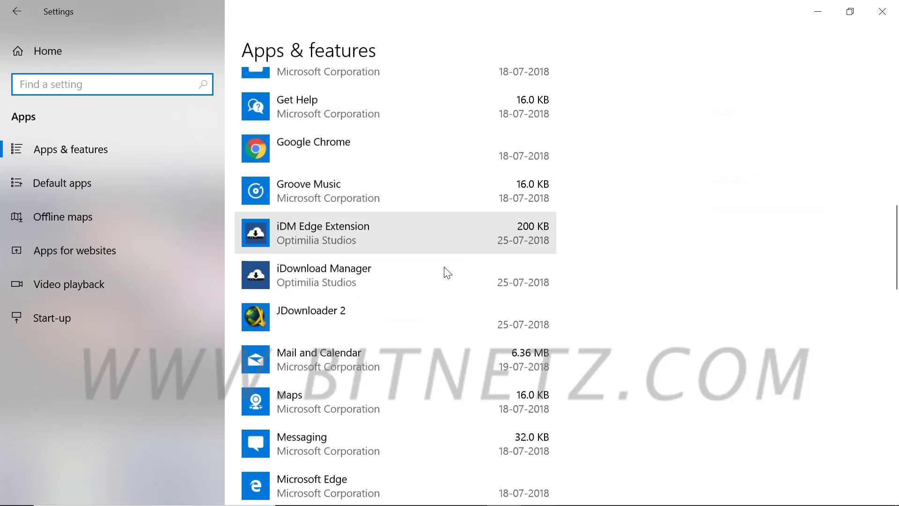
Step: Uninstall iDM Edge Extension from the installed apps list and confirm its removal
{"action": "left_click", "coordinate": [304, 262]}
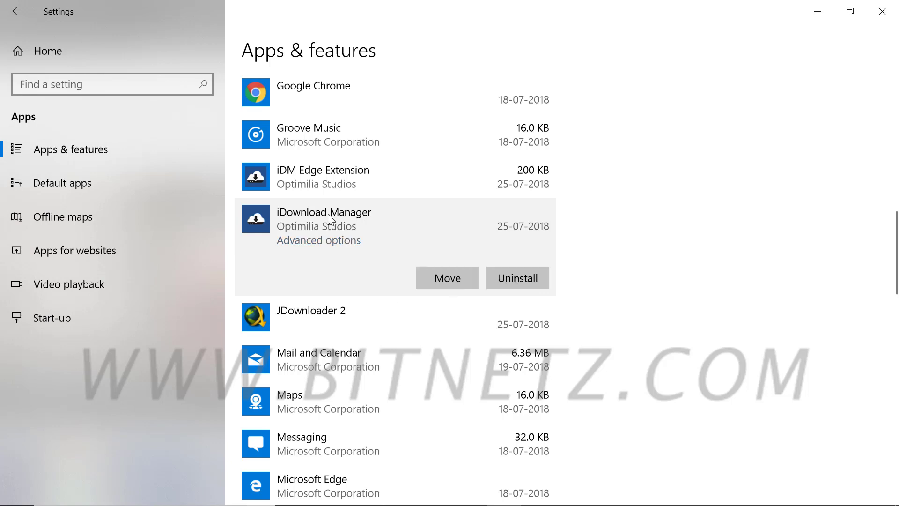
{"action": "left_click", "coordinate": [318, 178]}
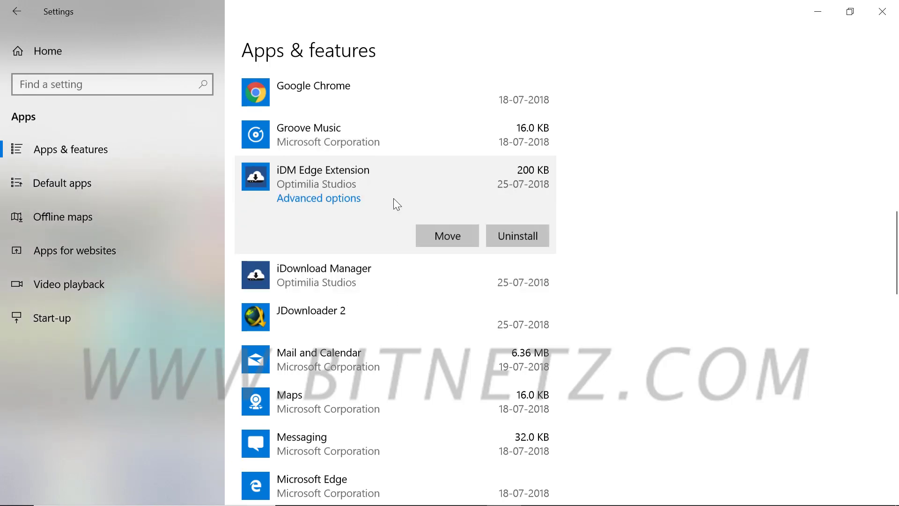
{"action": "left_click", "coordinate": [530, 232]}
{"action": "left_click", "coordinate": [579, 202]}
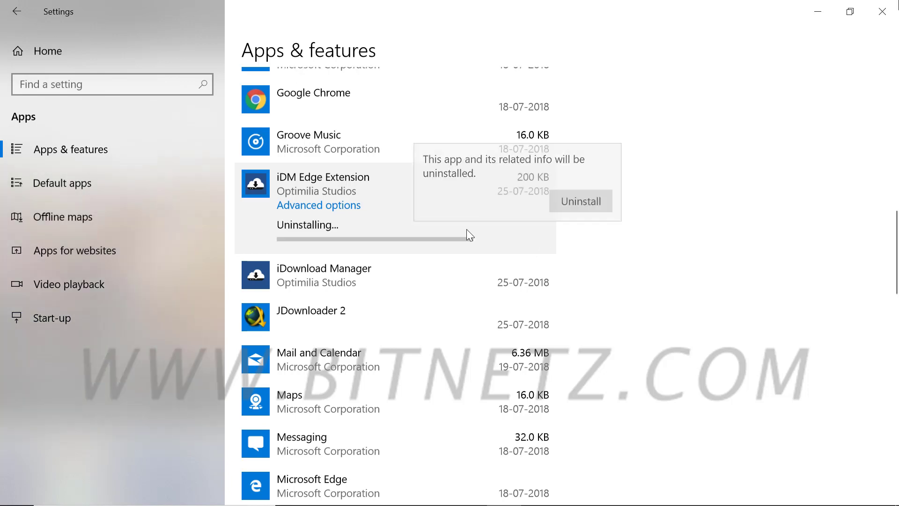
Step: Uninstall iDownload Manager from the installed apps list, confirming the removal of the app and its related info
{"action": "left_click", "coordinate": [323, 278]}
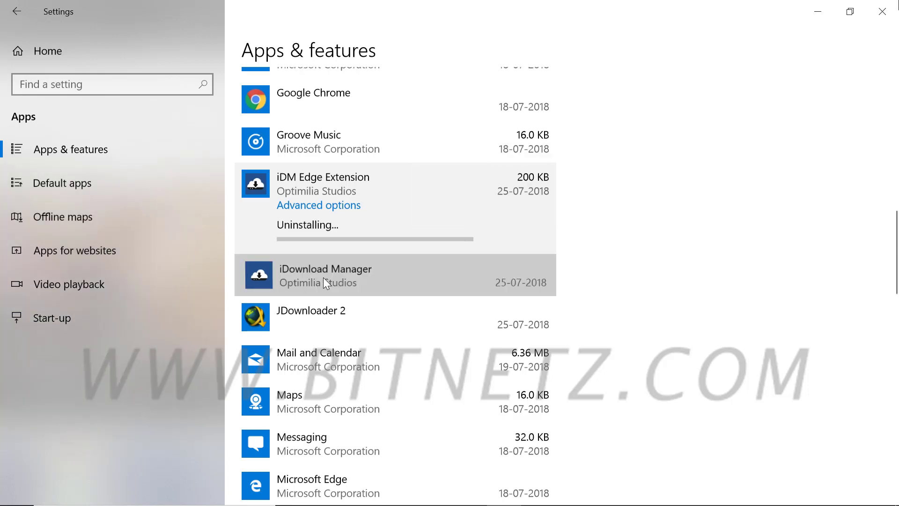
{"action": "left_click", "coordinate": [521, 277]}
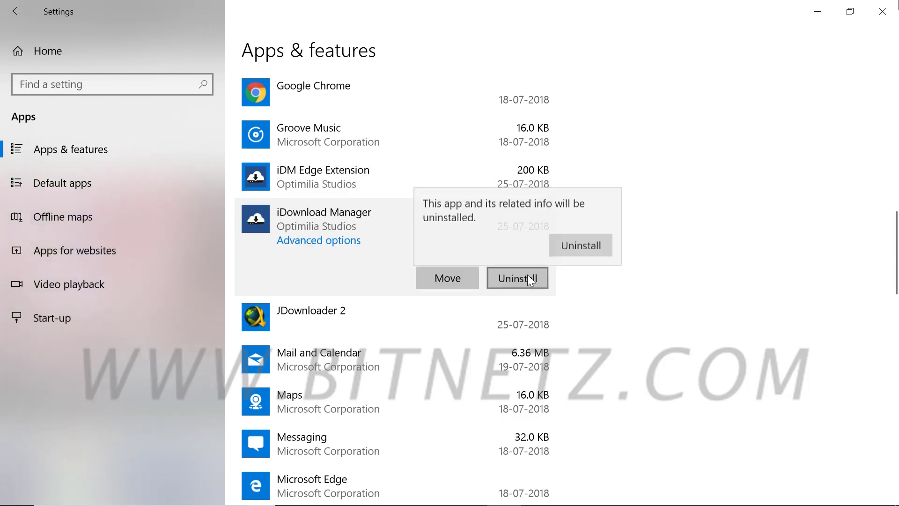
{"action": "left_click", "coordinate": [591, 244]}
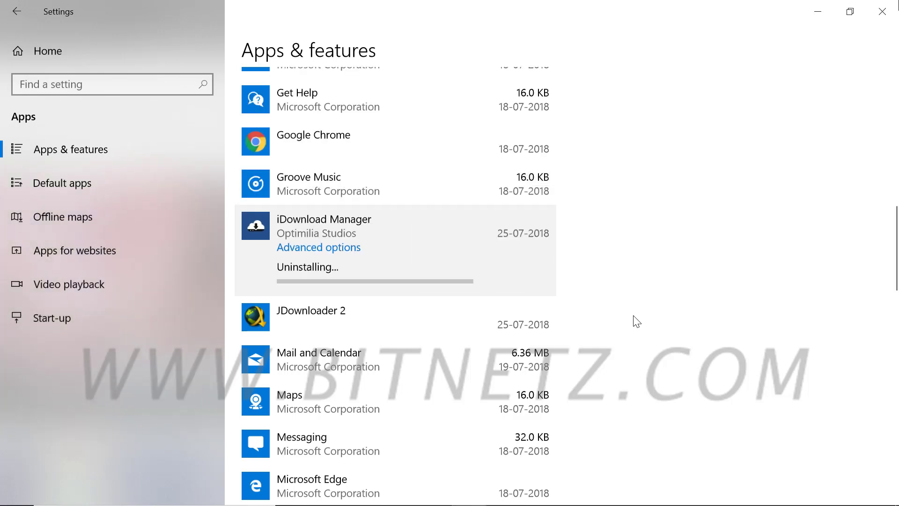